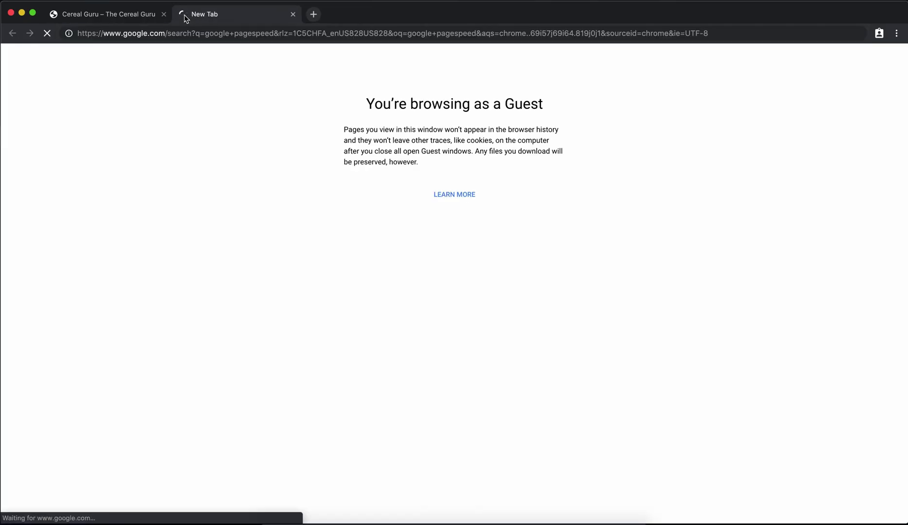
- Open the '9 Surprising Facts About Smacks Cereal' post and select its web address
click(139, 144)
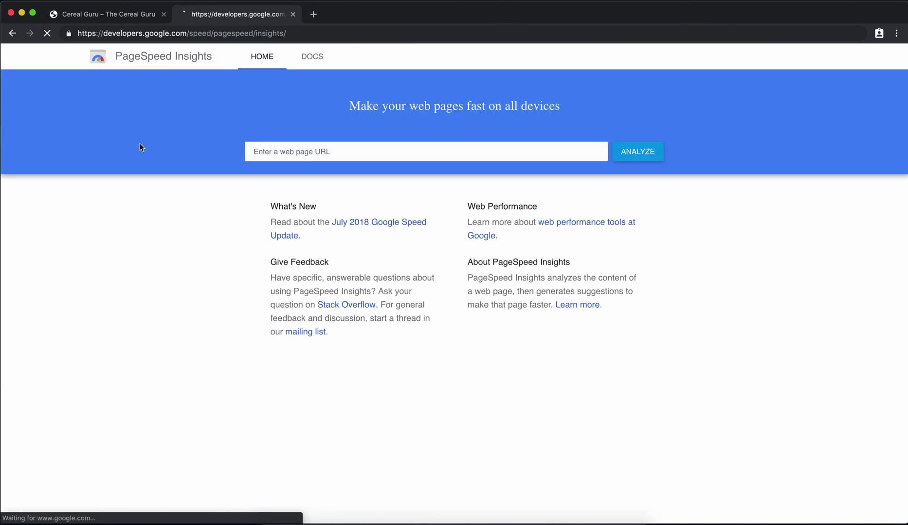
click(114, 15)
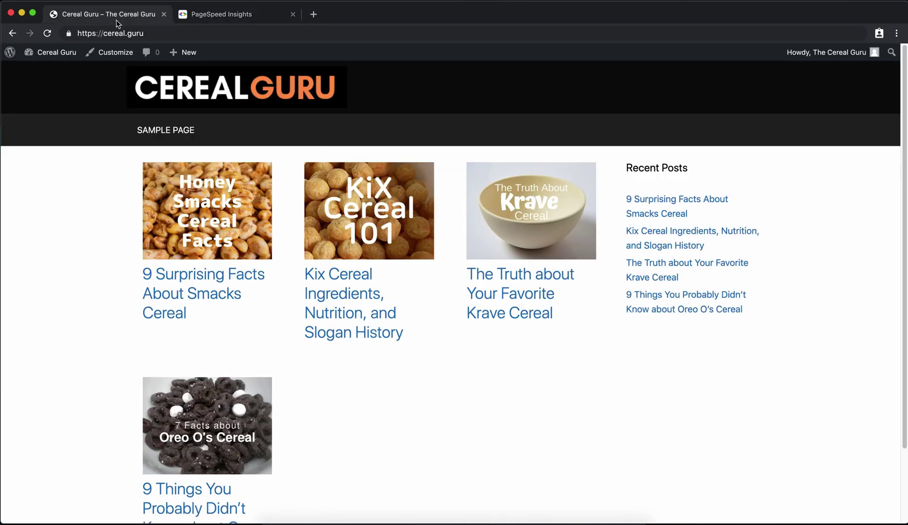
click(197, 294)
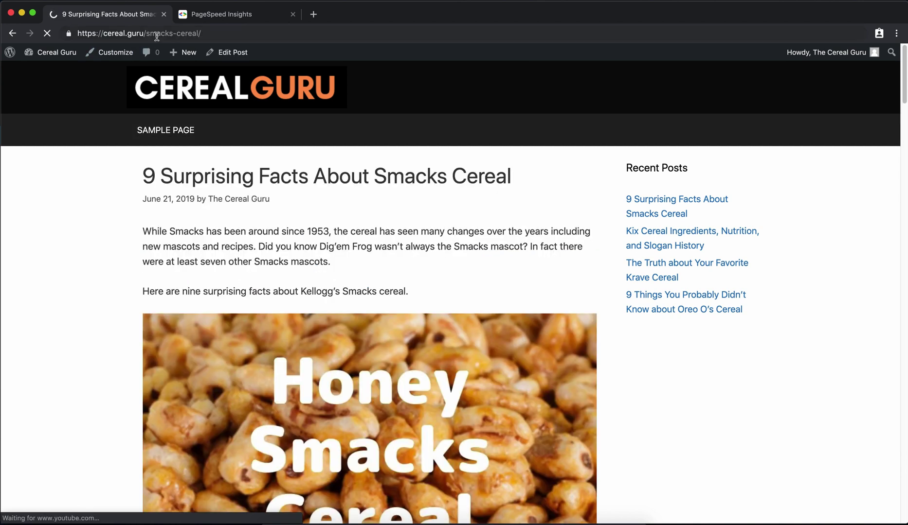
click(156, 34)
key(super+c)
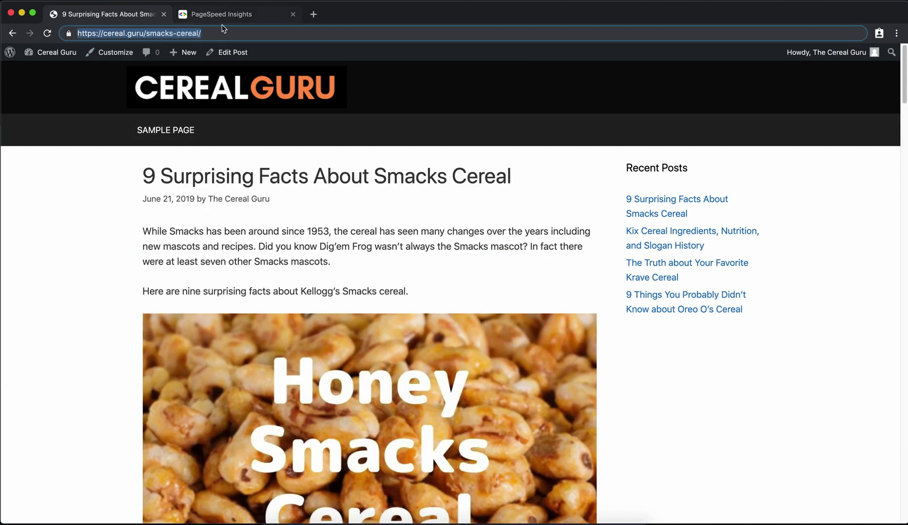
click(209, 18)
click(387, 153)
key(super+v)
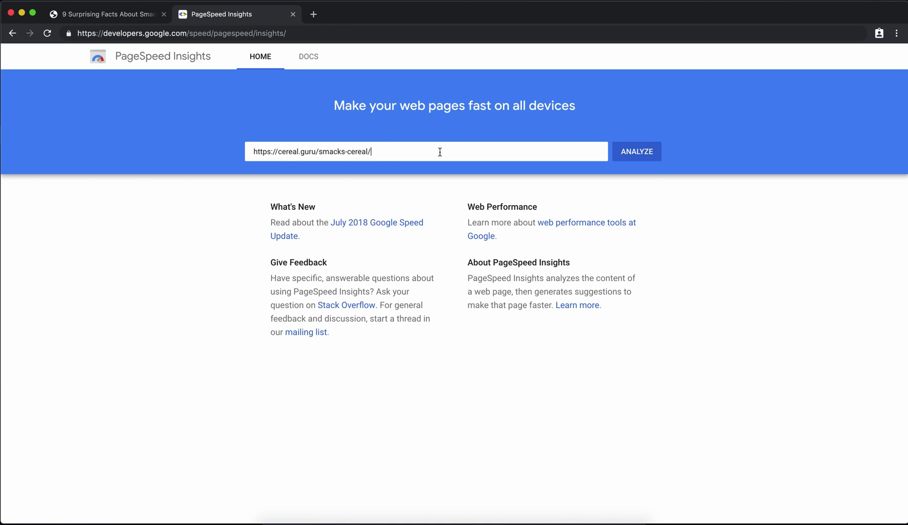
click(643, 154)
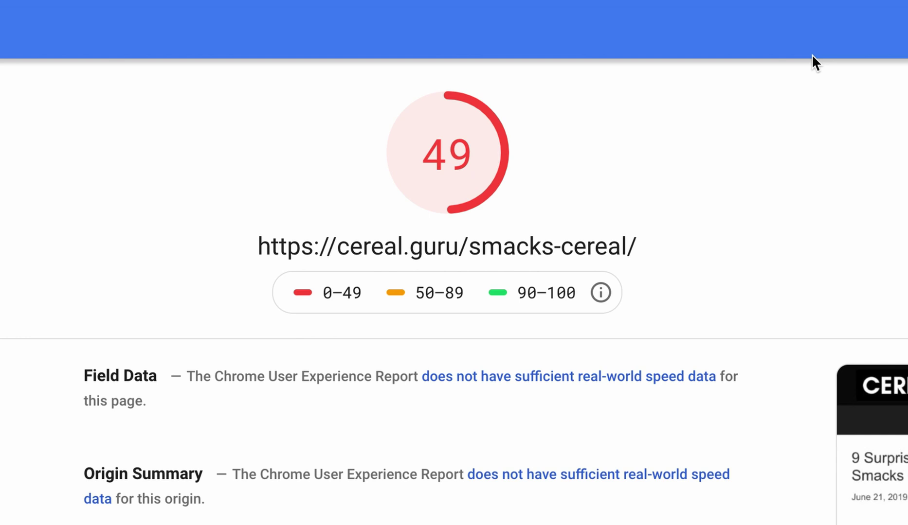
scroll(694, 238, down, 5)
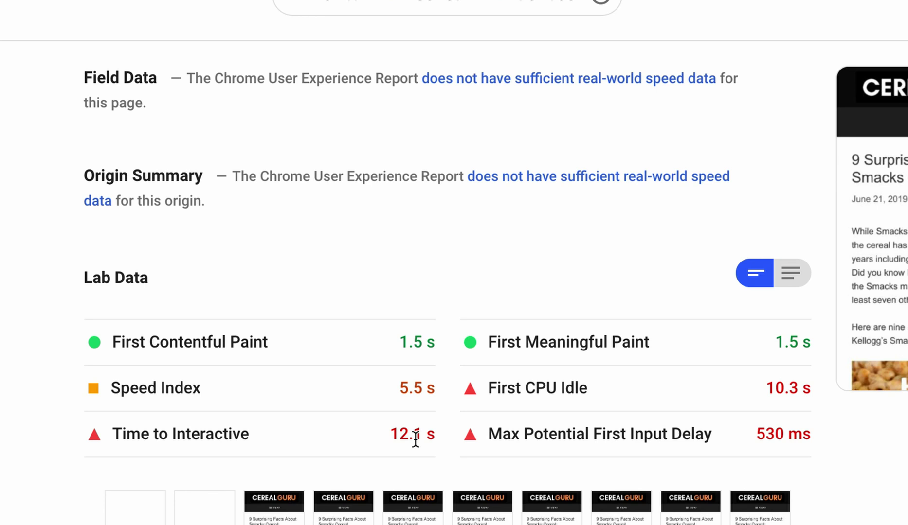
scroll(426, 422, up, 5)
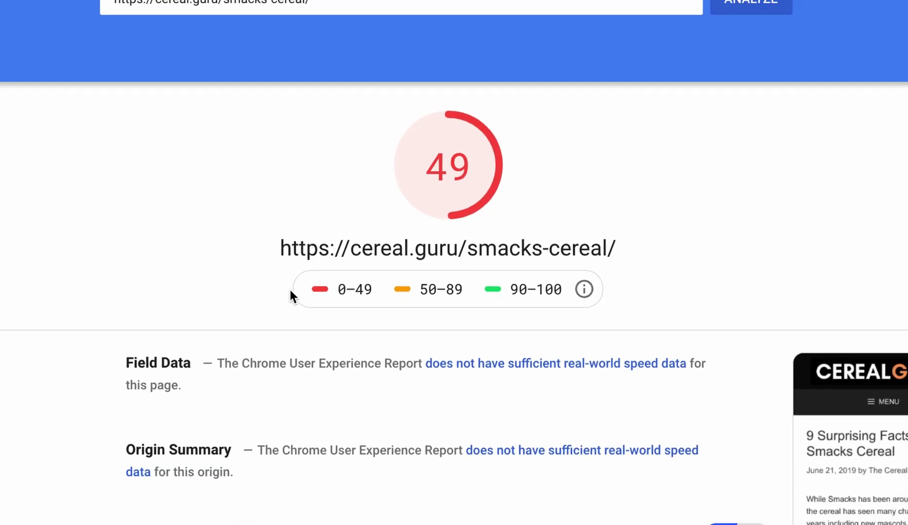
- Load the Cereal Guru site's /wp-admin dashboard
click(109, 14)
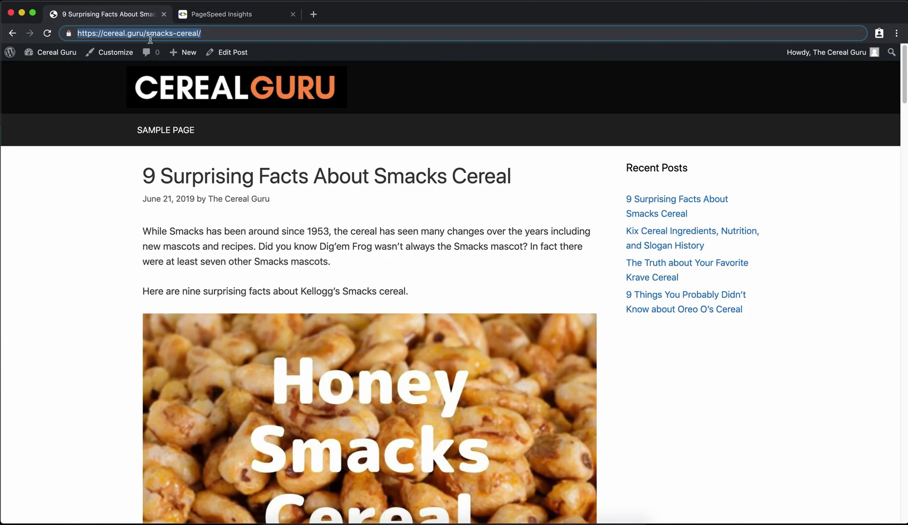
click(144, 37)
key(shift+End)
text(w)
key(Return)
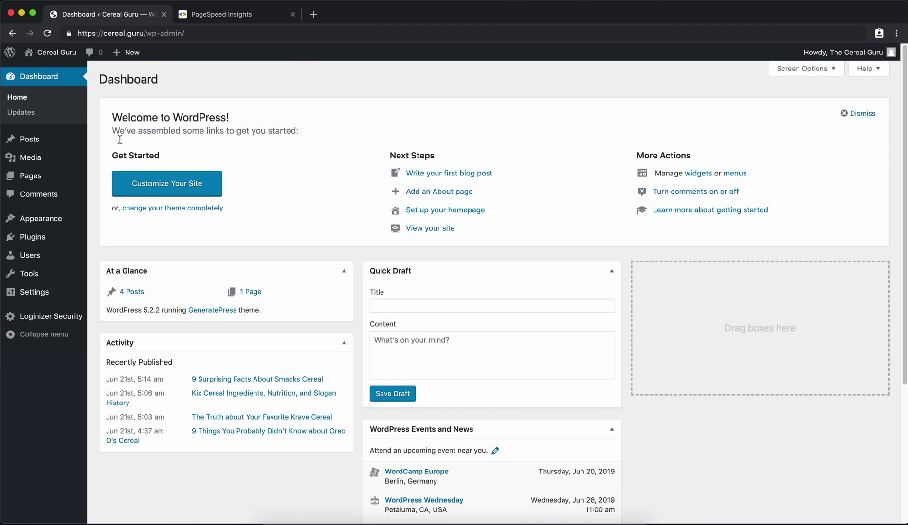
- Search Plugins > Add New for 'w3 total cache', then install and activate W3 Total Cache
mouse_move(56, 238)
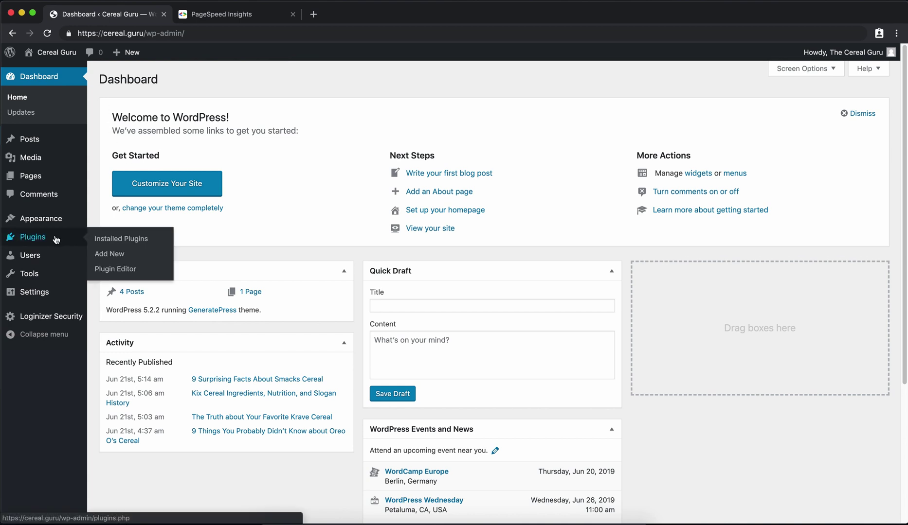
click(124, 257)
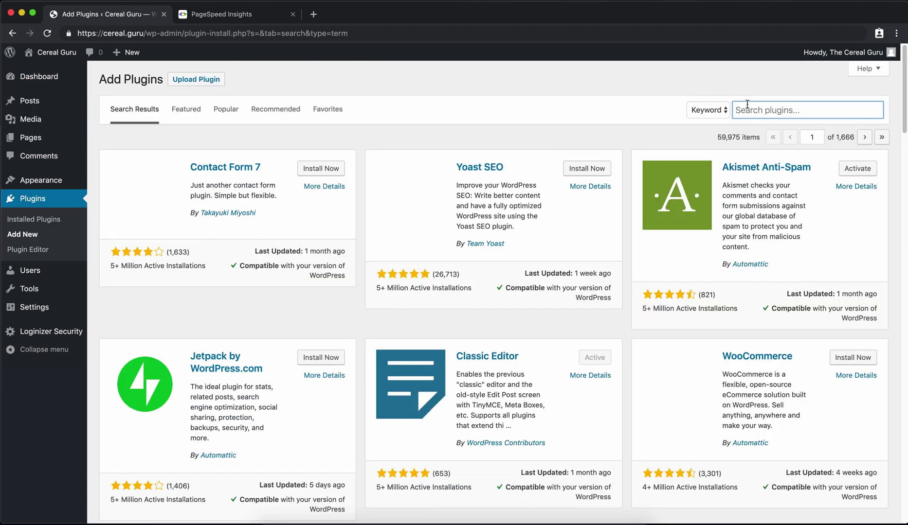
text(w3 total cache)
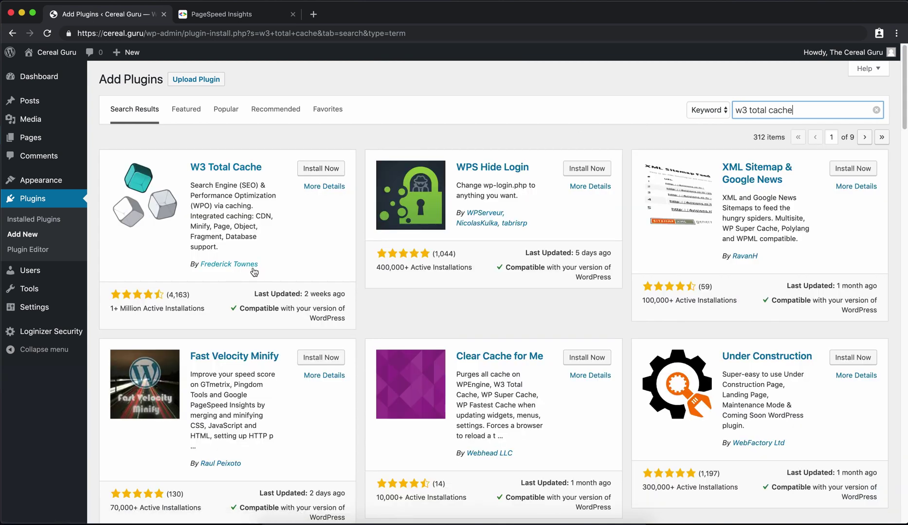
click(320, 170)
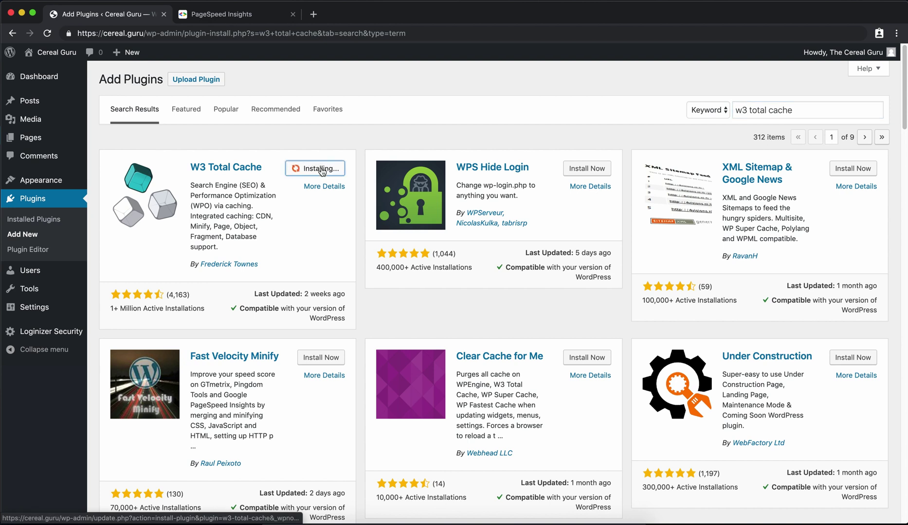
click(325, 171)
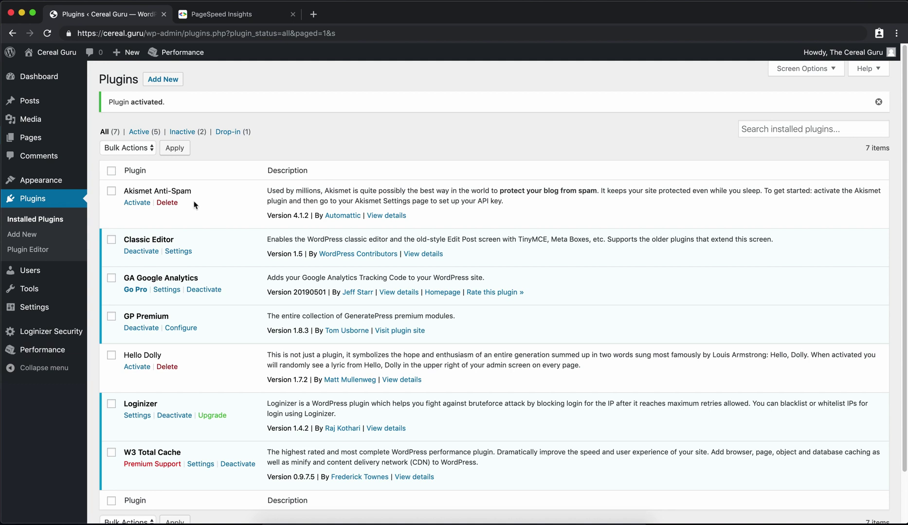
scroll(152, 375, down, 2)
- Open W3 Total Cache's General Settings and accept its terms of use
click(200, 421)
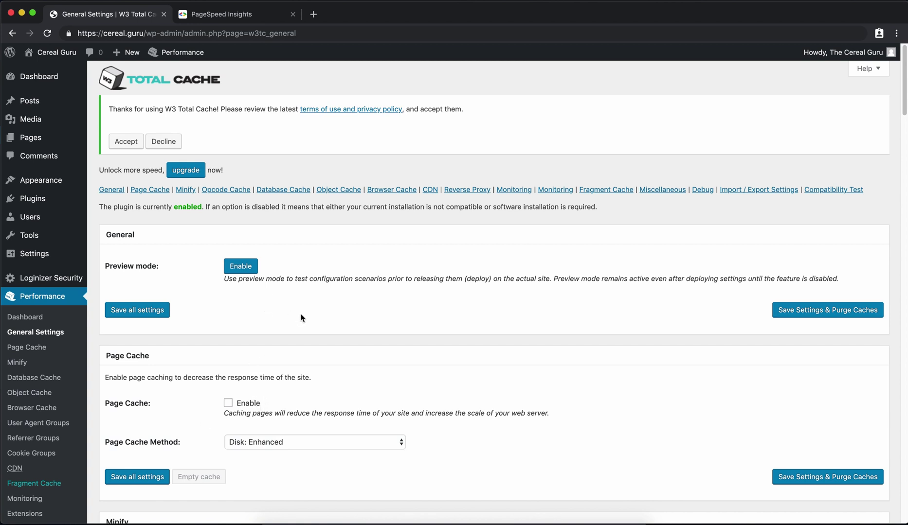
click(128, 142)
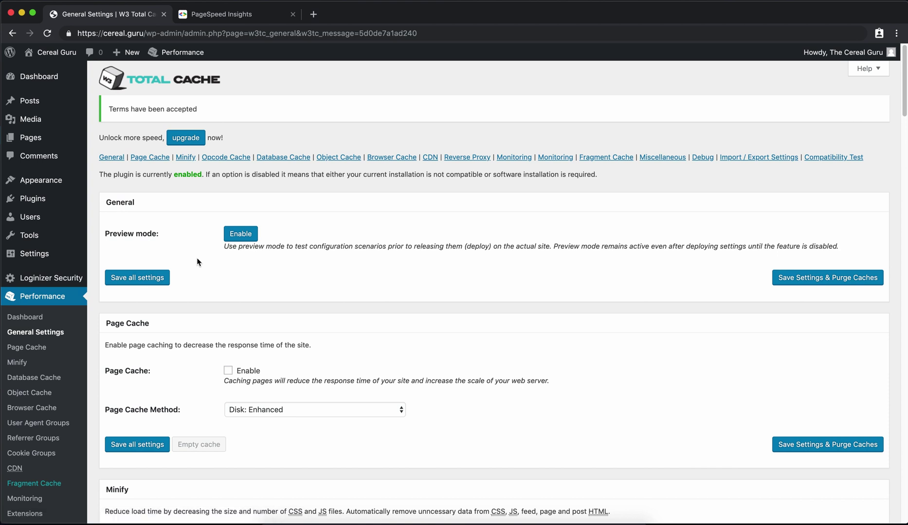
- Search Plugins > Add New for 'ewww image optimizer', then install and activate EWWW Image Optimizer
mouse_move(52, 200)
click(150, 217)
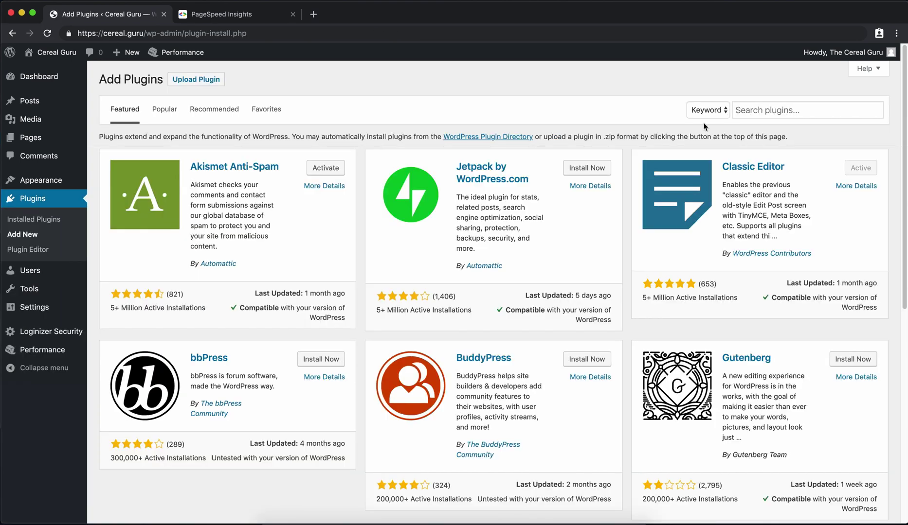
click(750, 109)
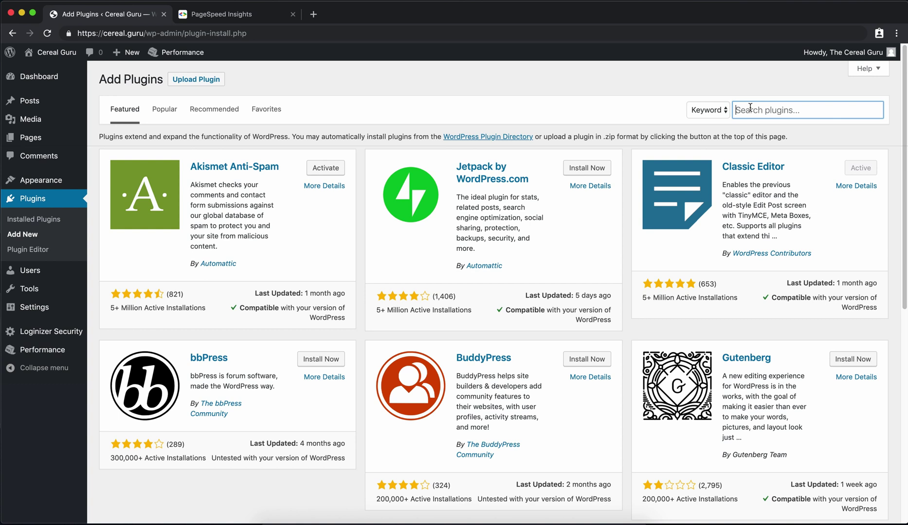
text(ewww image optimizer)
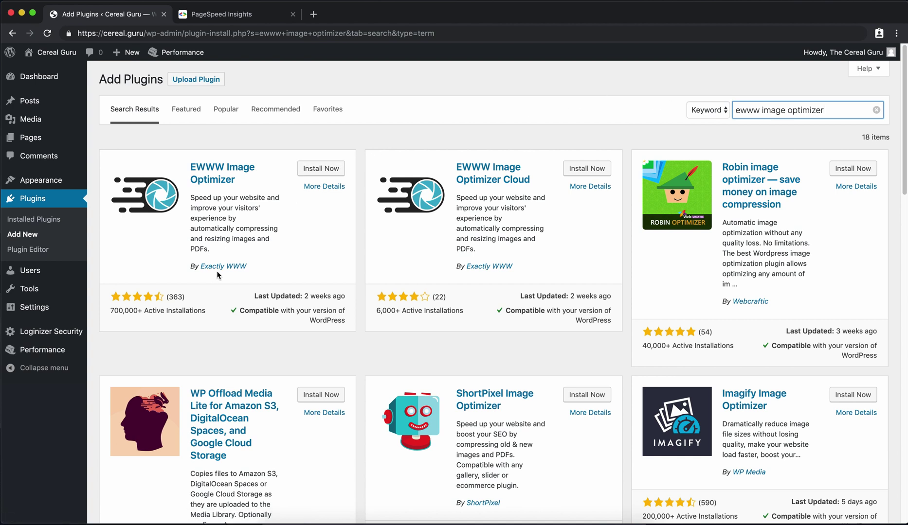
click(319, 169)
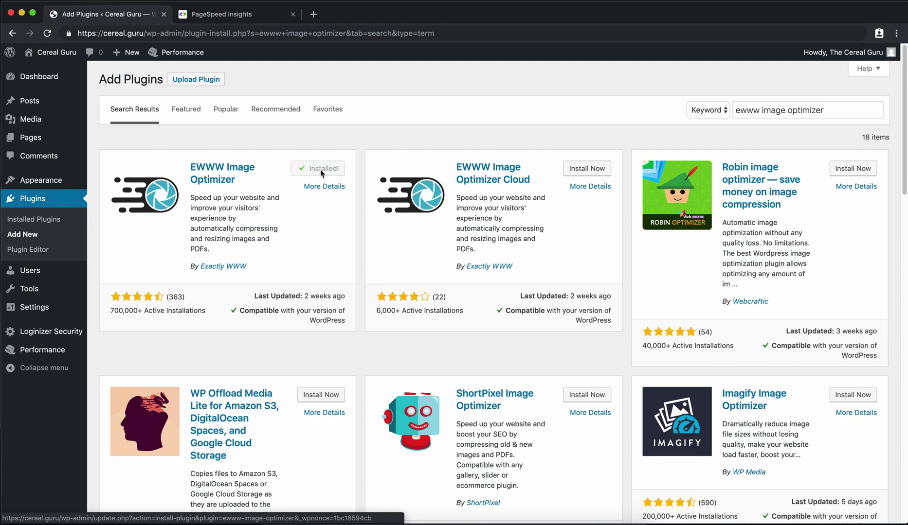
click(324, 170)
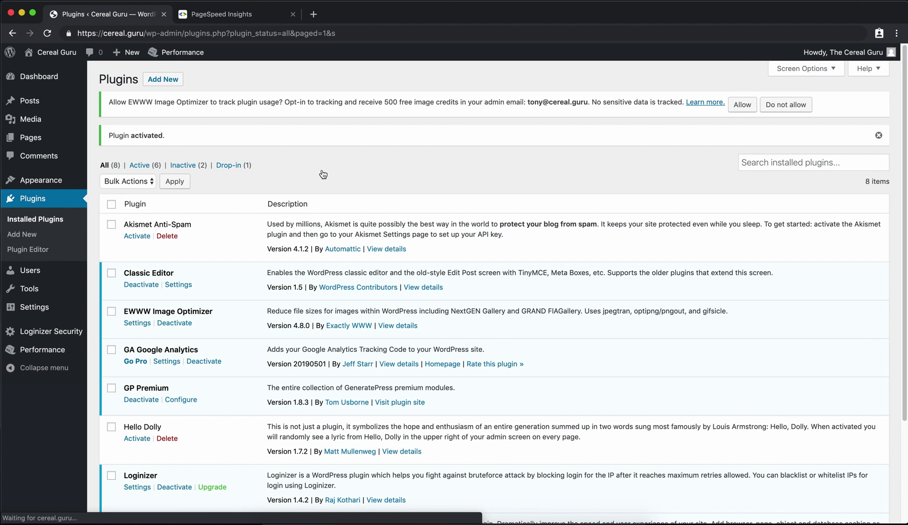
scroll(235, 212, down, 5)
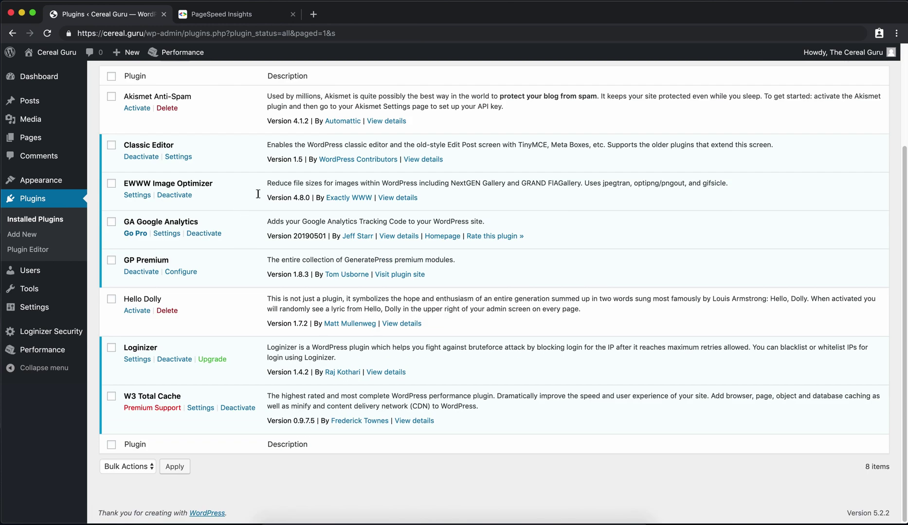
click(140, 196)
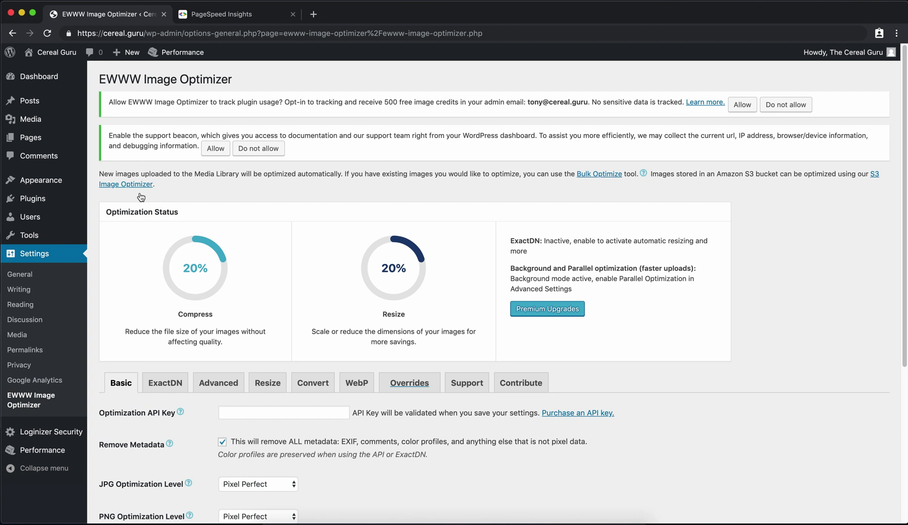
scroll(194, 189, down, 5)
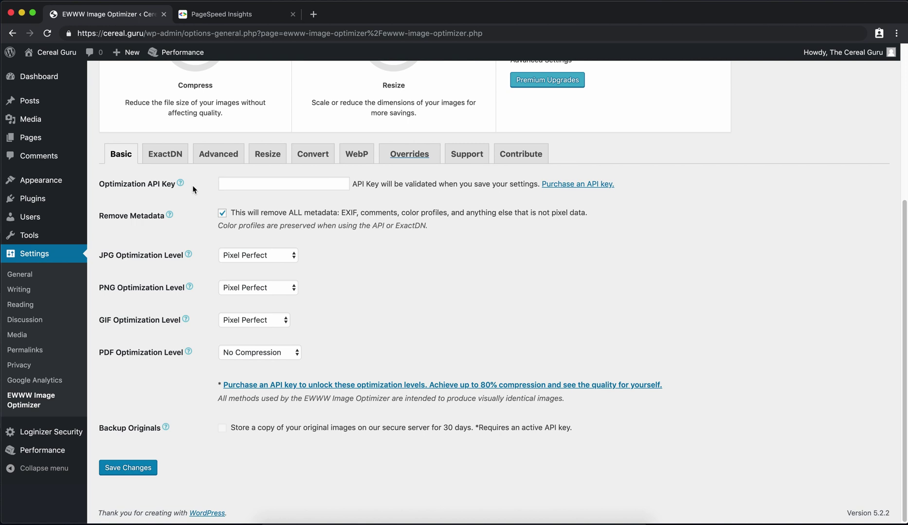
scroll(193, 189, up, 5)
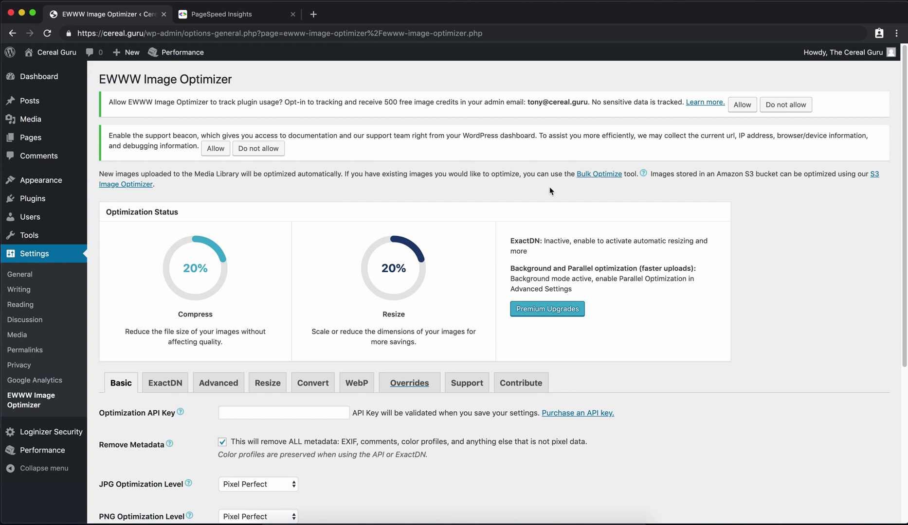
- Scan for unoptimized images and bulk-optimize all 74, then review the size reductions
click(593, 176)
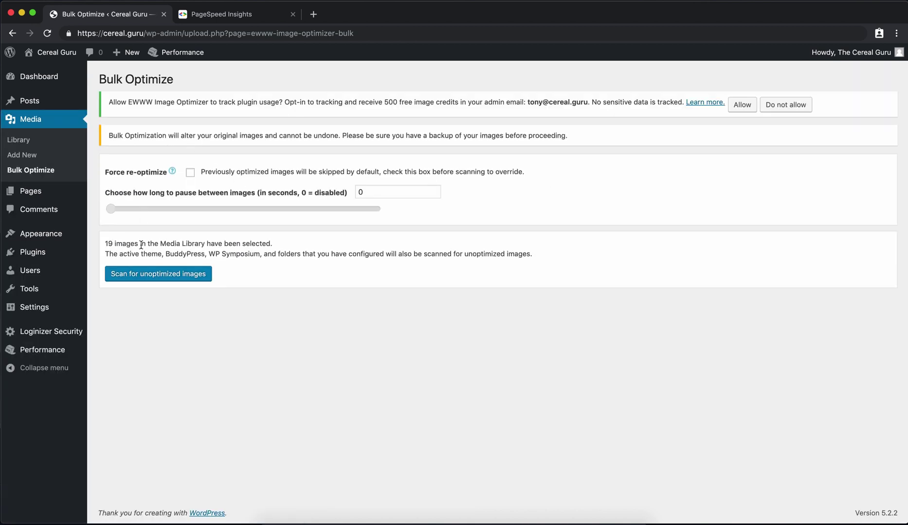
click(170, 279)
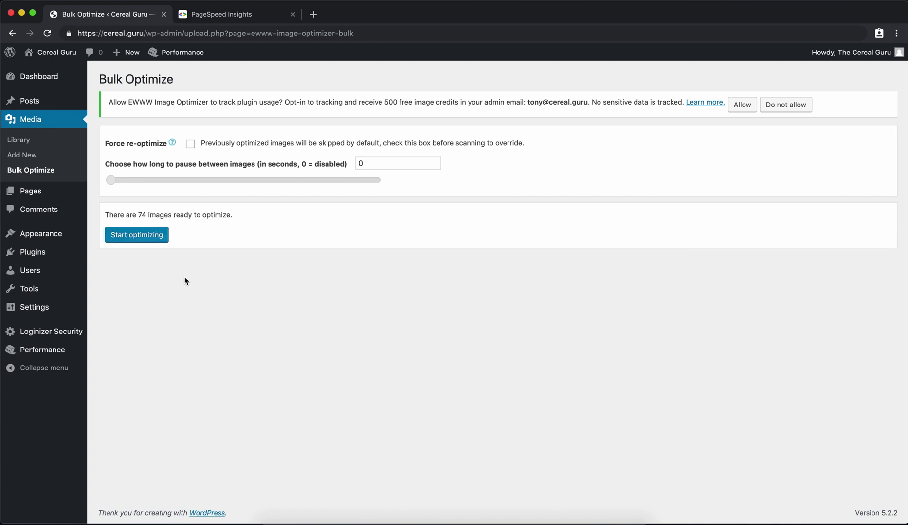
click(162, 239)
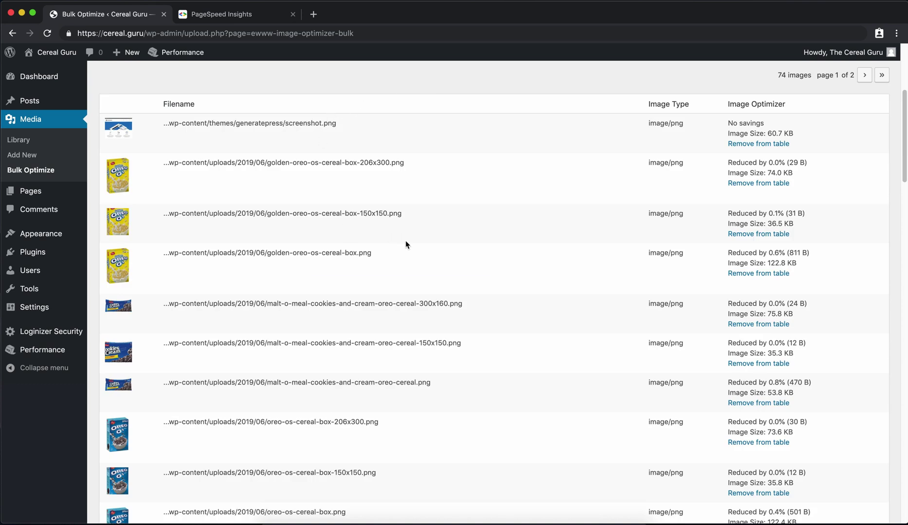
scroll(406, 244, down, 1)
scroll(406, 243, down, 1)
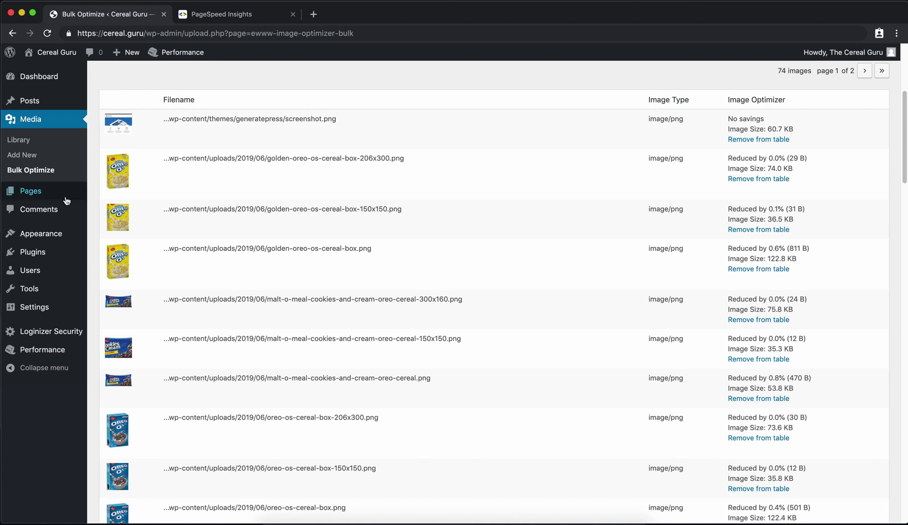
- Search Plugins > Add New for 'autoptimize', then install and activate Autoptimize
mouse_move(55, 283)
mouse_move(44, 256)
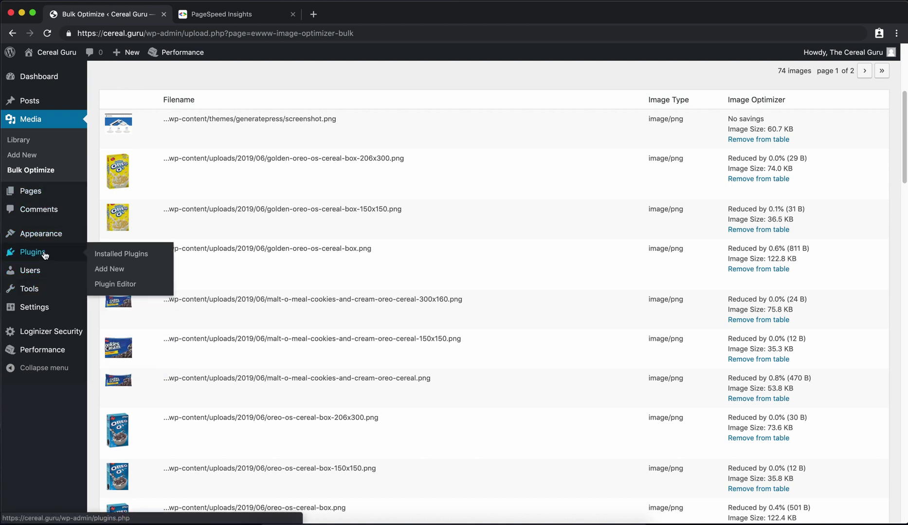
click(104, 266)
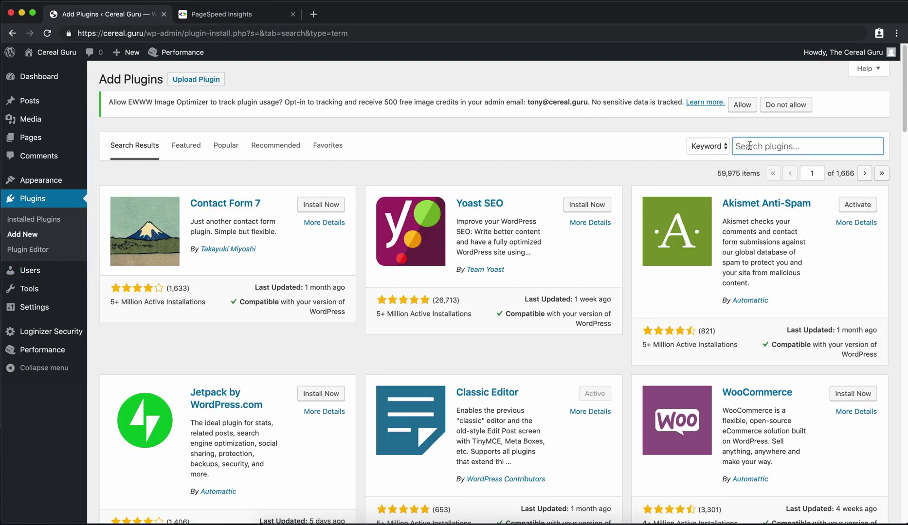
text(autoptimize)
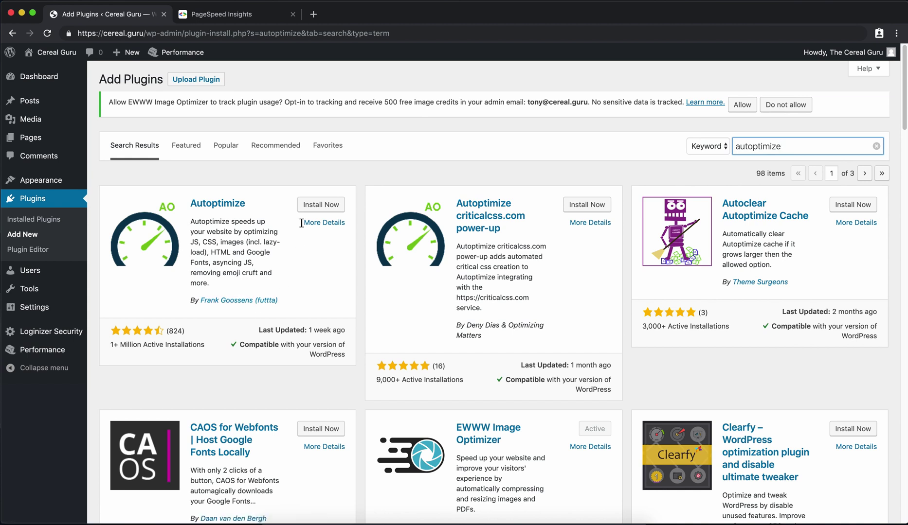
click(312, 208)
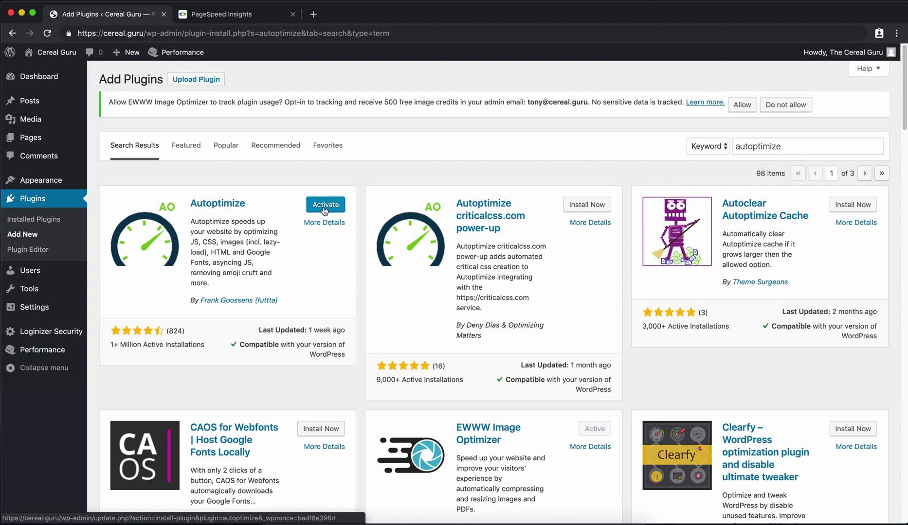
click(312, 209)
scroll(322, 209, down, 5)
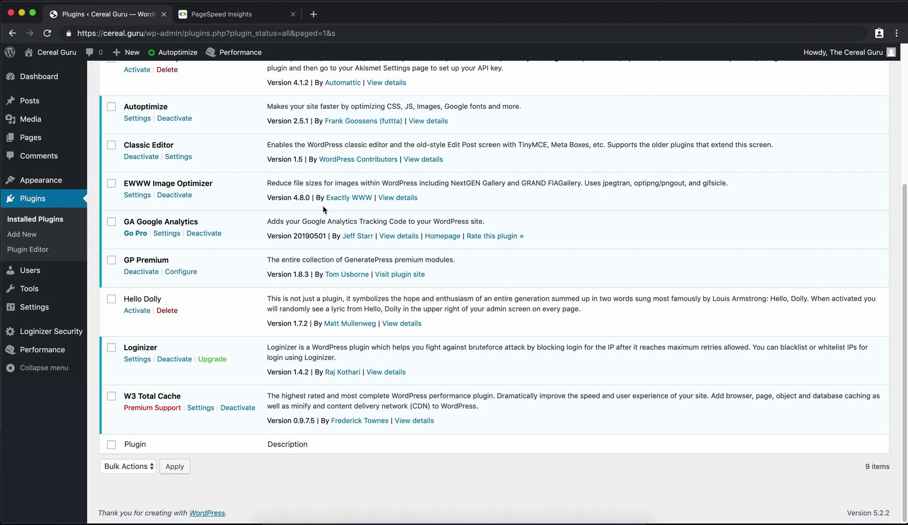
- In Autoptimize's settings, tick Optimize JavaScript Code, Optimize CSS Code and Optimize HTML Code
click(137, 119)
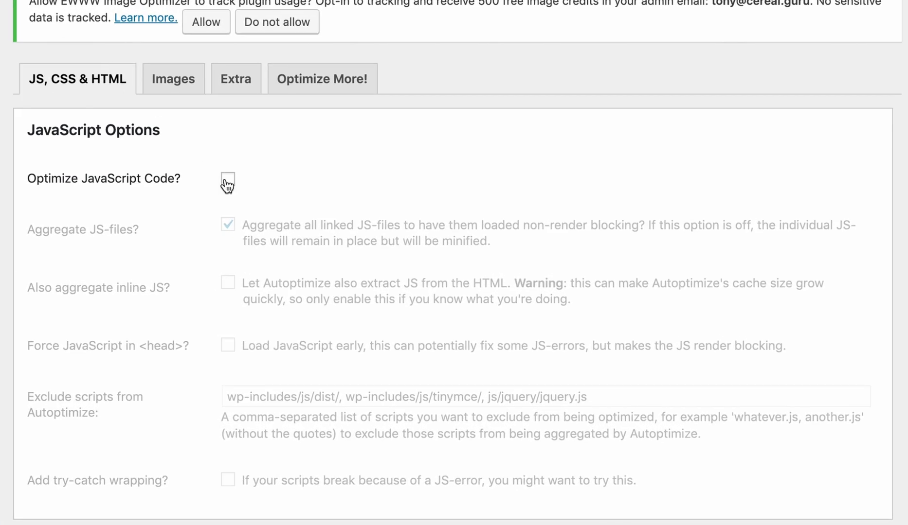
click(227, 183)
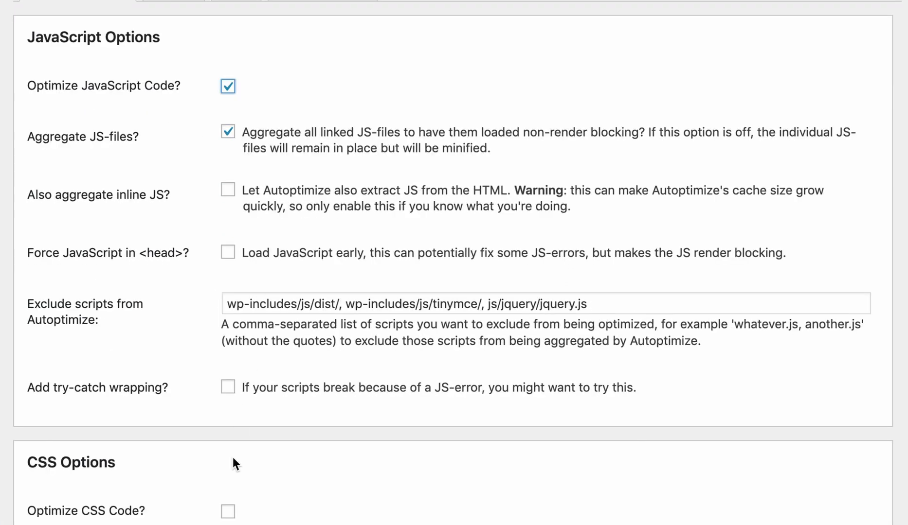
click(228, 511)
scroll(275, 467, down, 10)
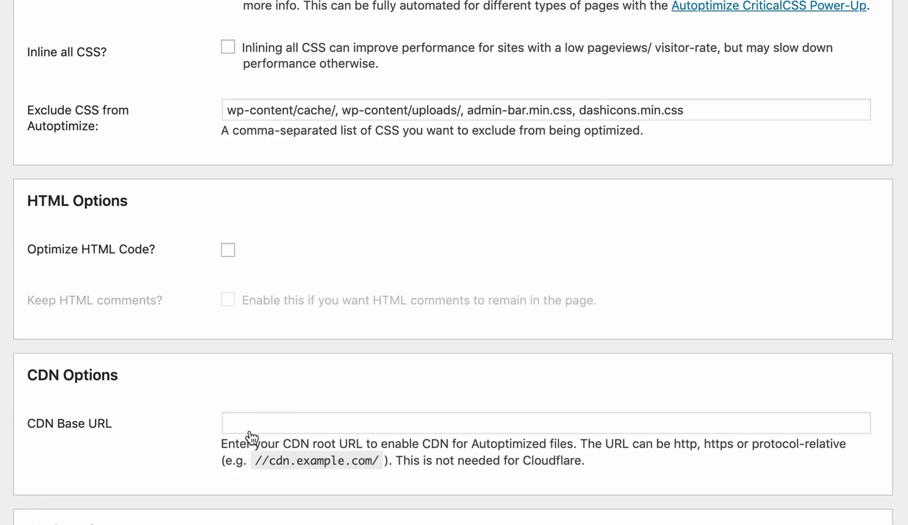
click(226, 252)
scroll(246, 264, up, 5)
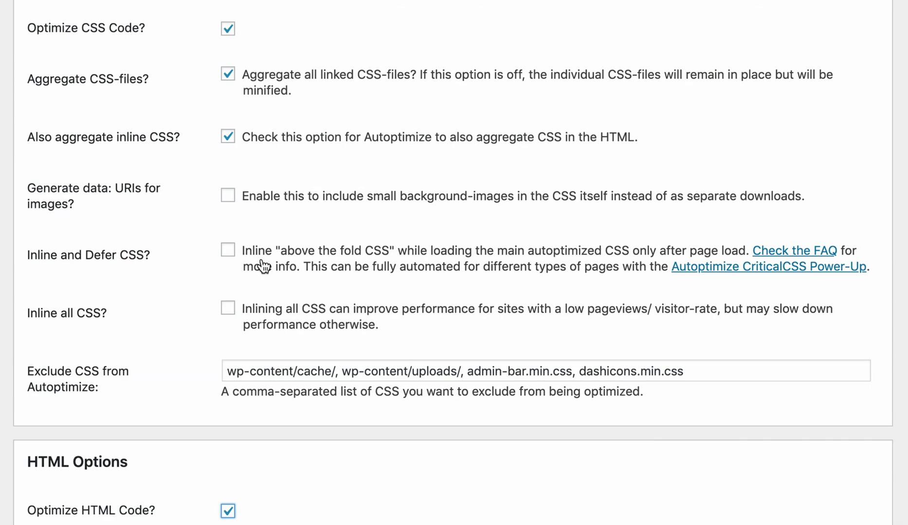
scroll(262, 267, down, 2)
scroll(271, 384, down, 4)
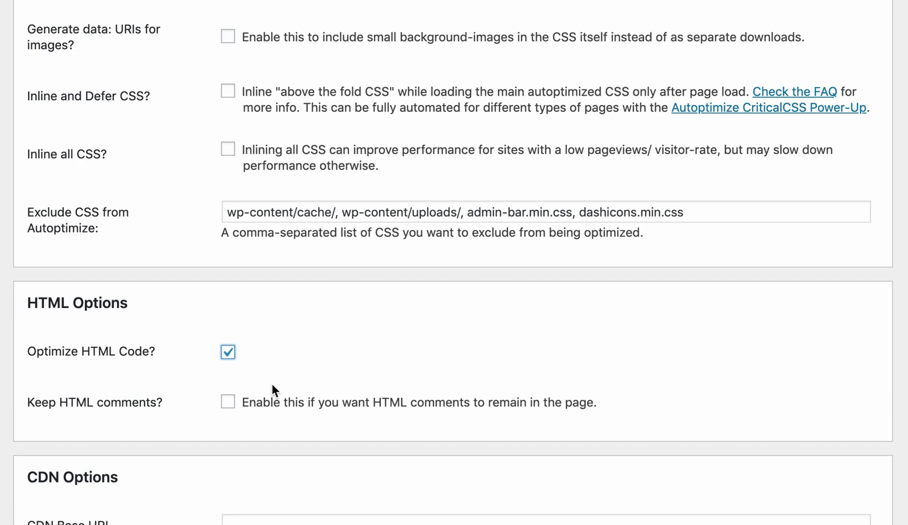
scroll(274, 383, up, 15)
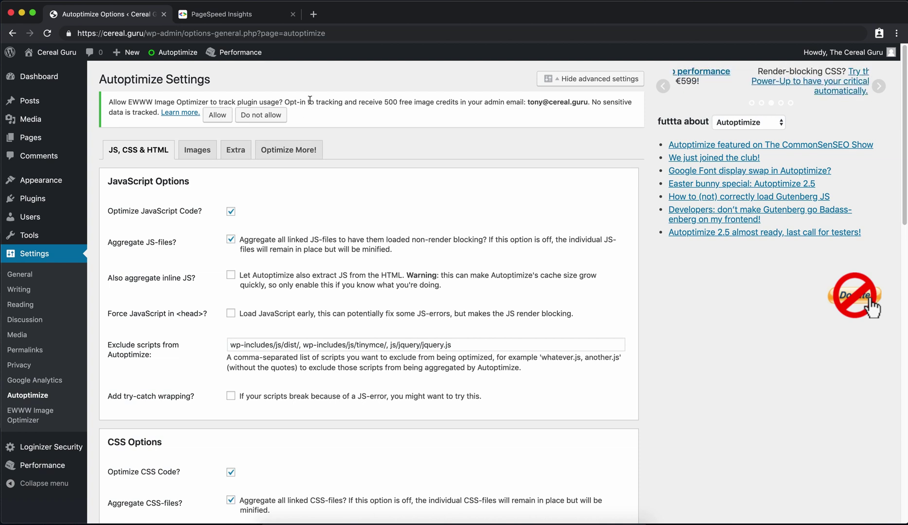
- Load the cereal.guru homepage in a new tab and view its page source
click(313, 15)
text(https://cereal.guru/)
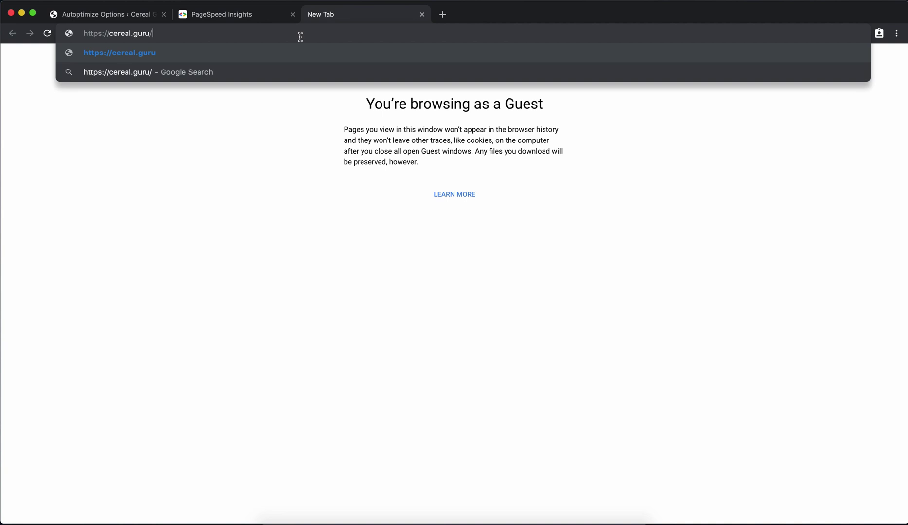
key(Return)
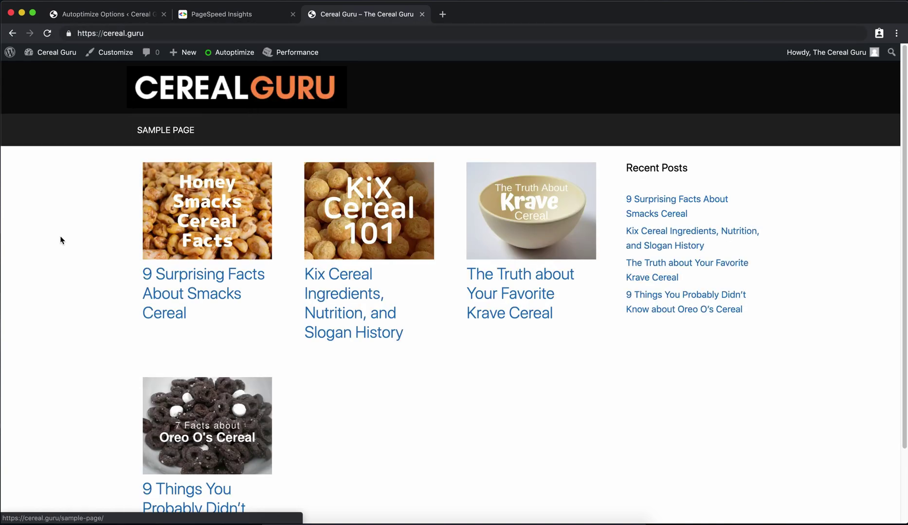
right_click(63, 235)
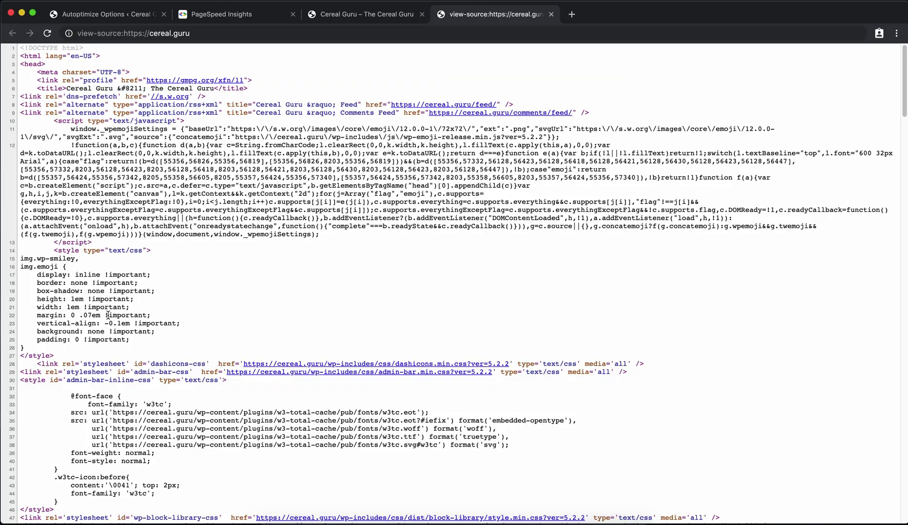
- Inspect the homepage's HTML source, highlighting its indentation whitespace
scroll(236, 265, down, 15)
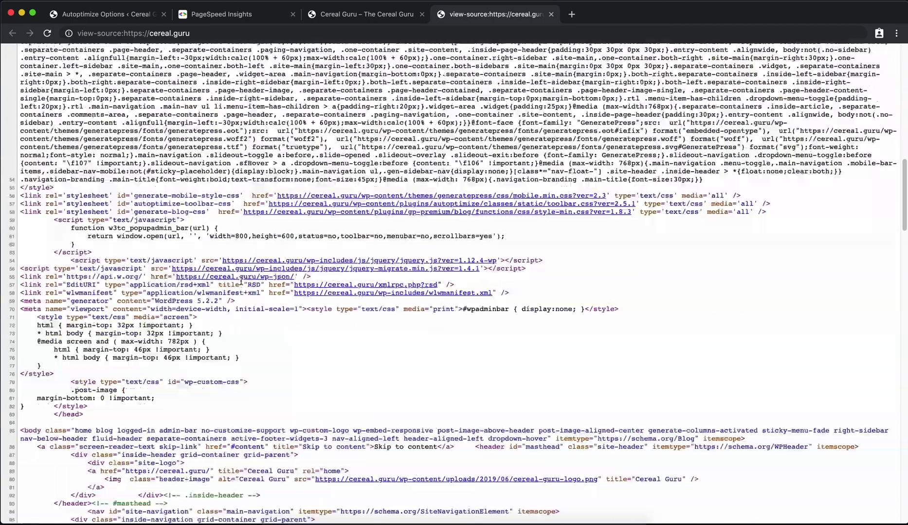
scroll(241, 281, down, 20)
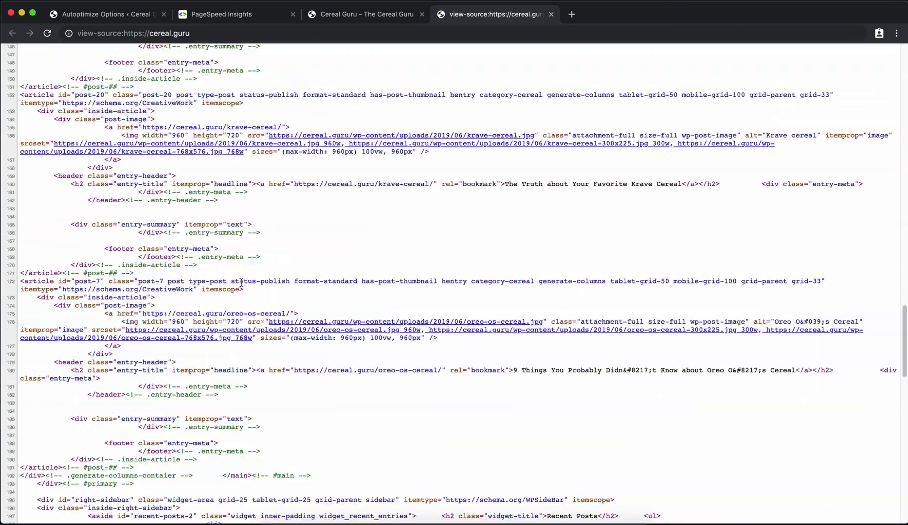
scroll(241, 282, down, 5)
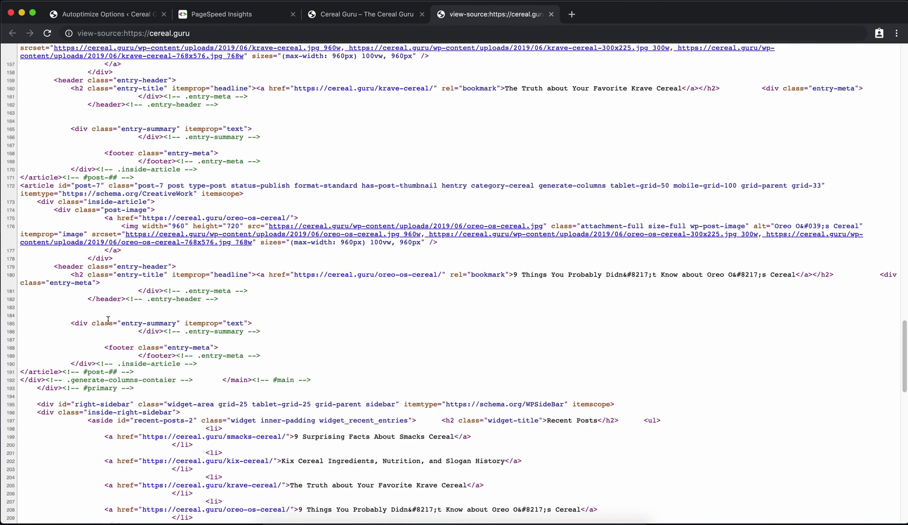
drag(21, 324, 71, 330)
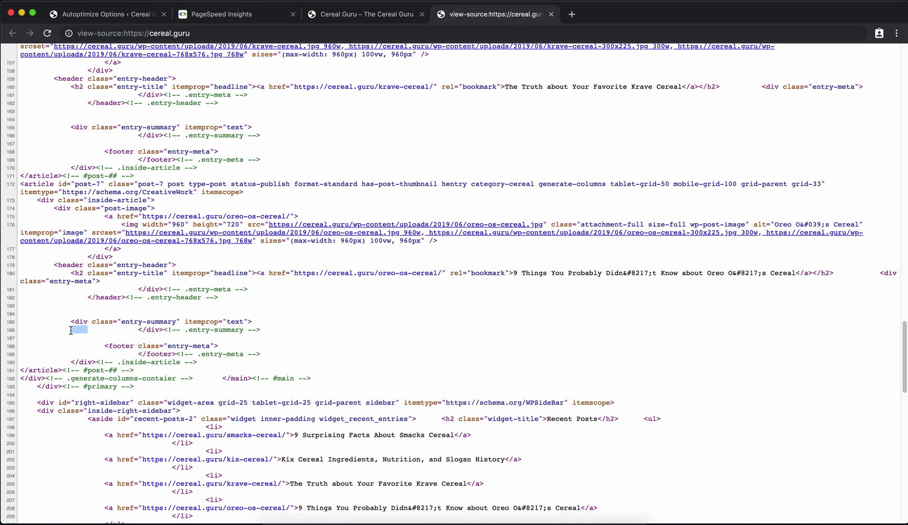
click(71, 331)
scroll(98, 328, down, 5)
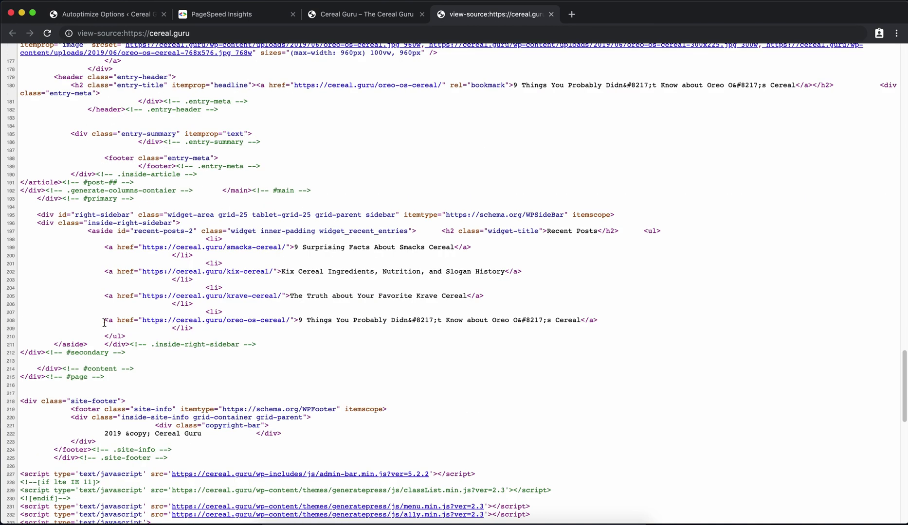
scroll(105, 323, down, 4)
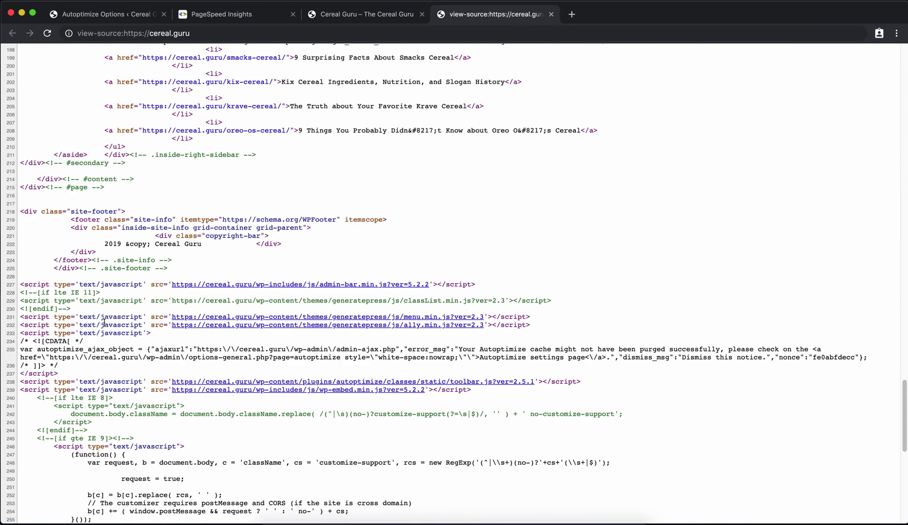
- Open the admin-bar.min.js script, then close it and the page-source tab
click(355, 291)
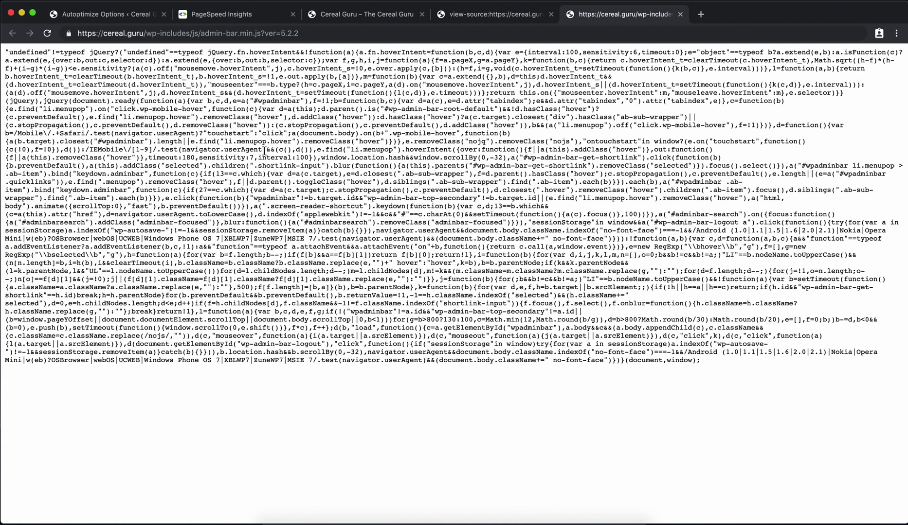
click(679, 14)
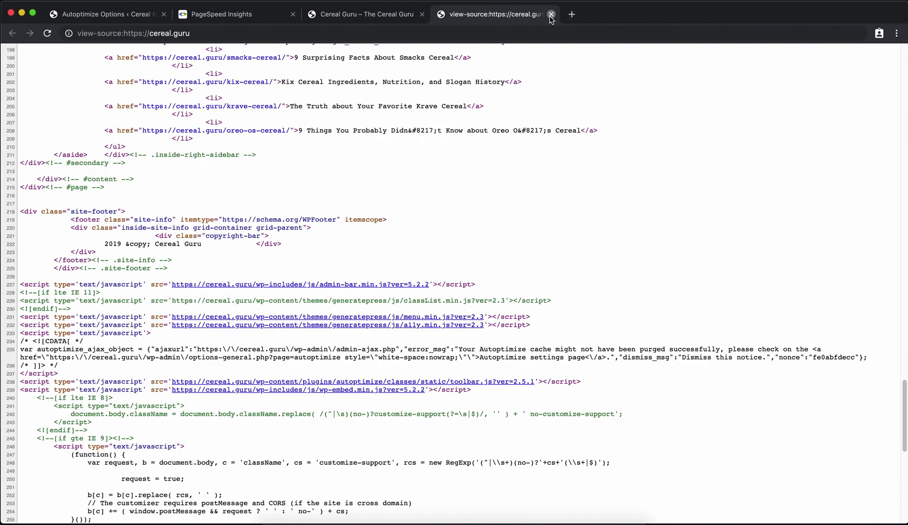
click(551, 14)
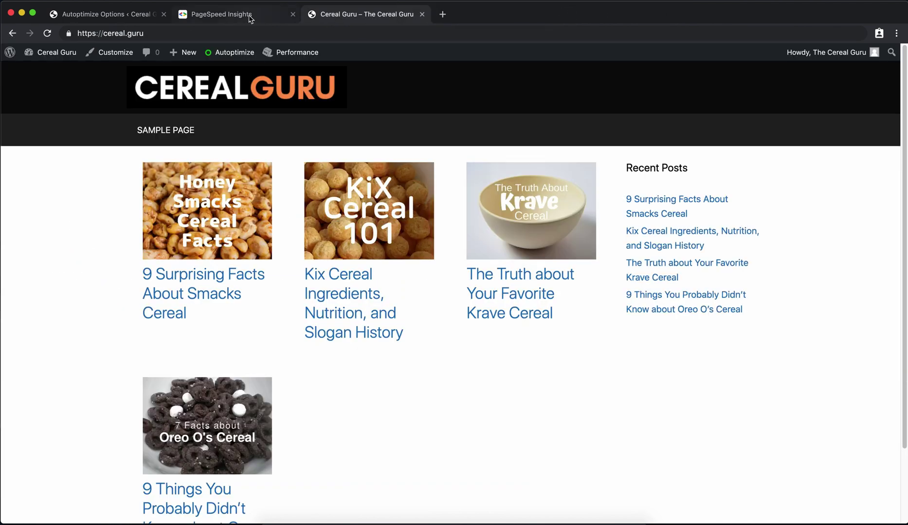
- Back in the WordPress admin, search Plugins > Add New for 'a3 lazy load', then install and activate it
click(421, 14)
click(135, 19)
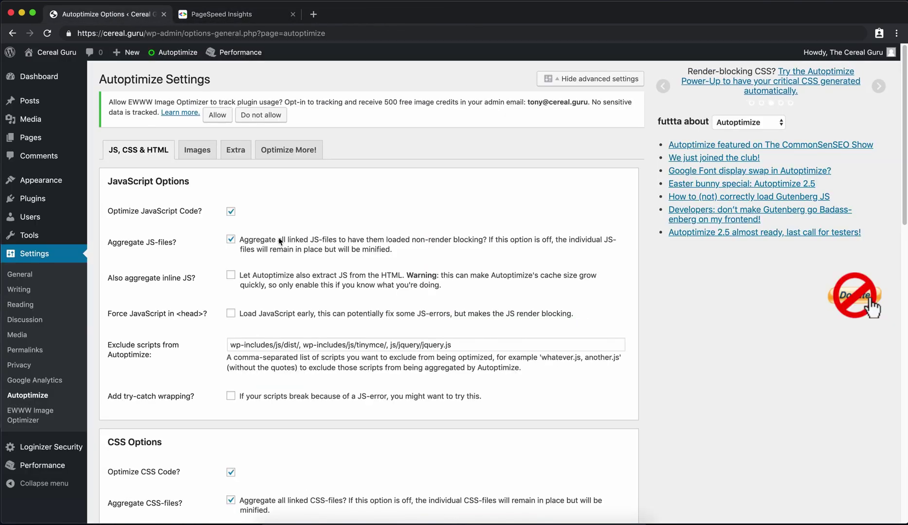
mouse_move(71, 203)
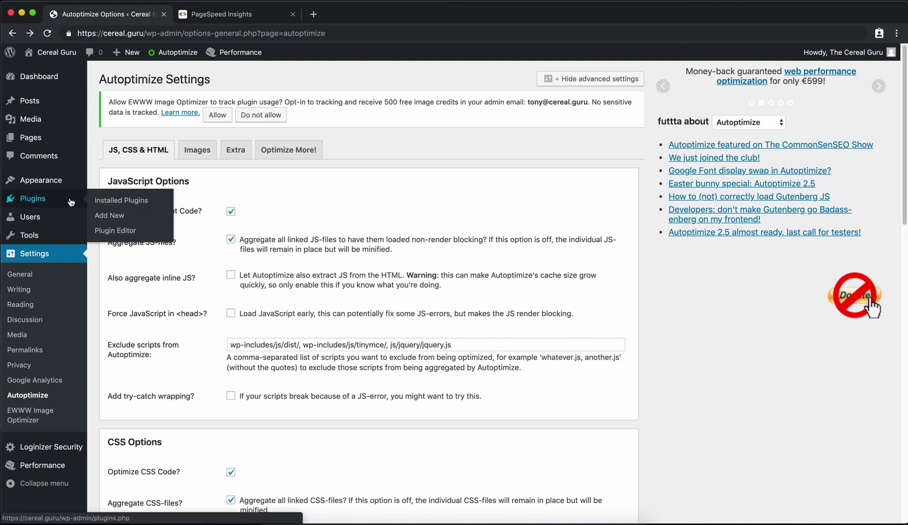
click(139, 219)
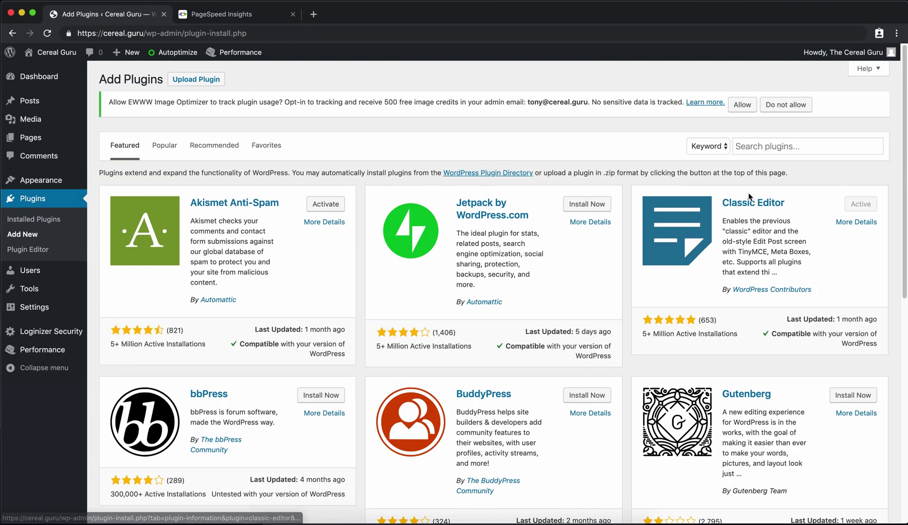
click(778, 146)
text(a3 lazy load)
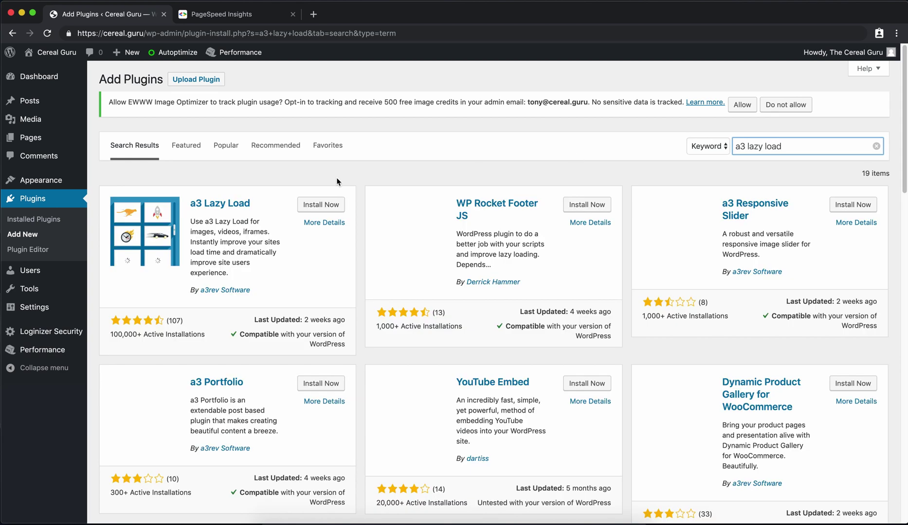
click(320, 206)
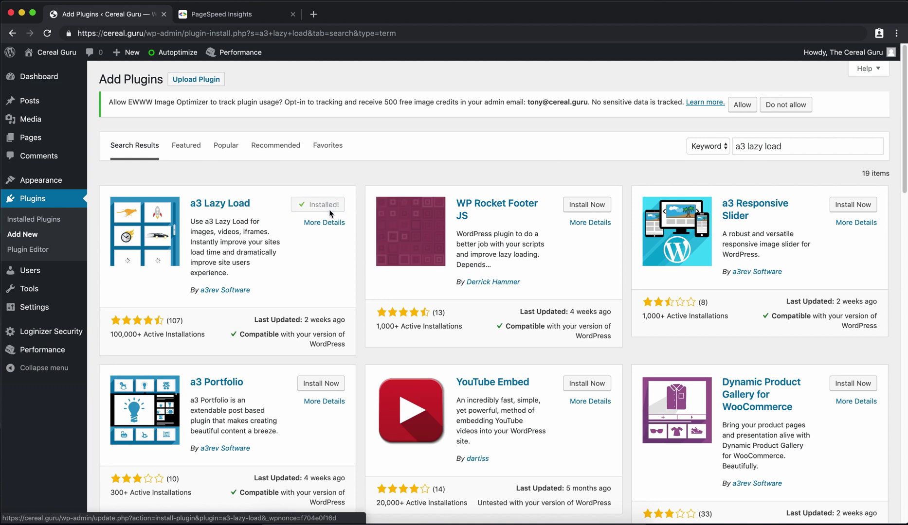
click(331, 209)
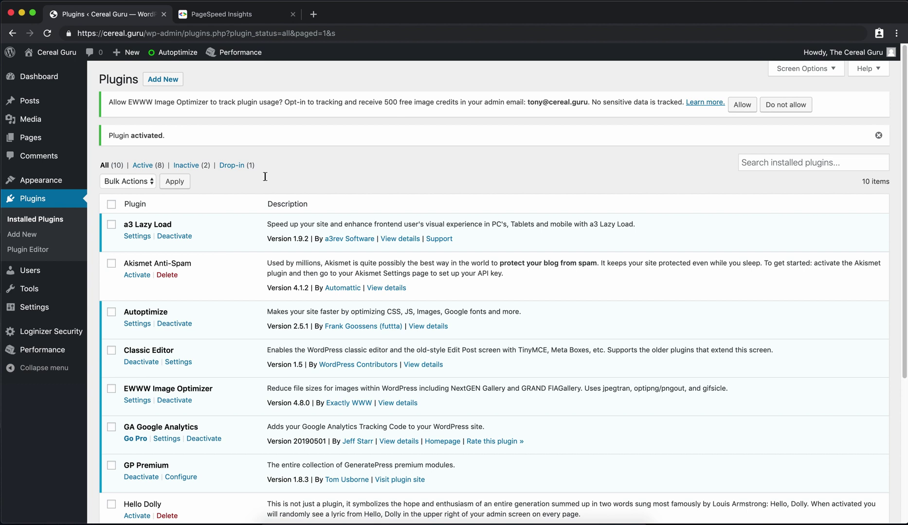
- Open a3 Lazy Load's settings and expand the Lazy Load Activation and Lazy Load Images sections
click(137, 236)
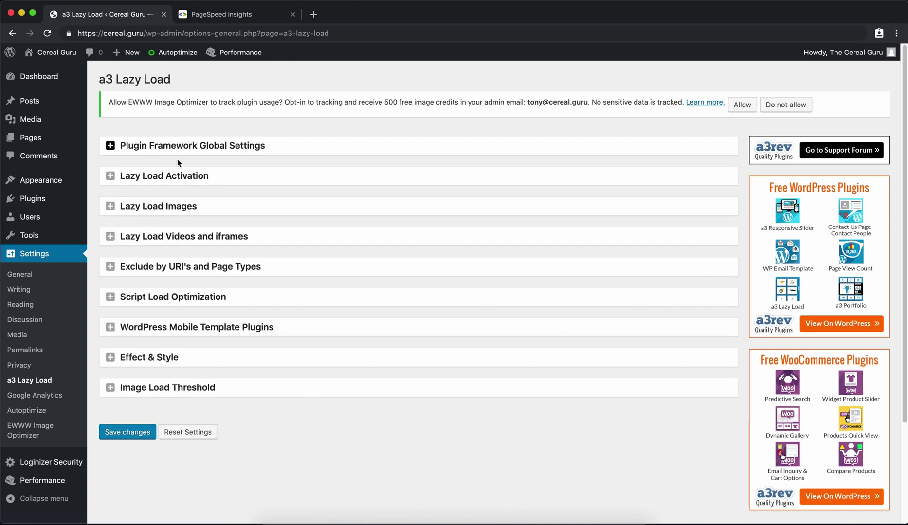
click(185, 178)
click(186, 249)
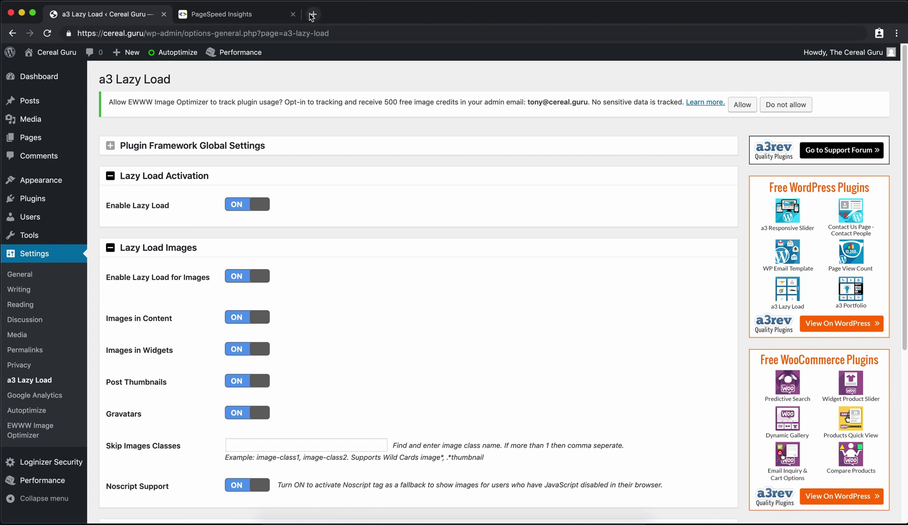
- Load cereal.guru in a new tab and scroll through the Smacks Cereal post's lazy-loaded images and video
click(313, 15)
text(cereal.guru)
key(Return)
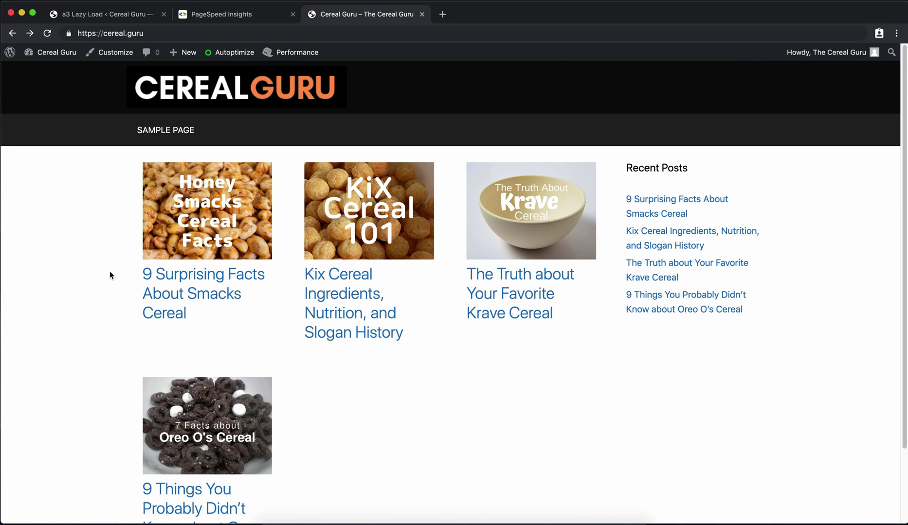
click(170, 276)
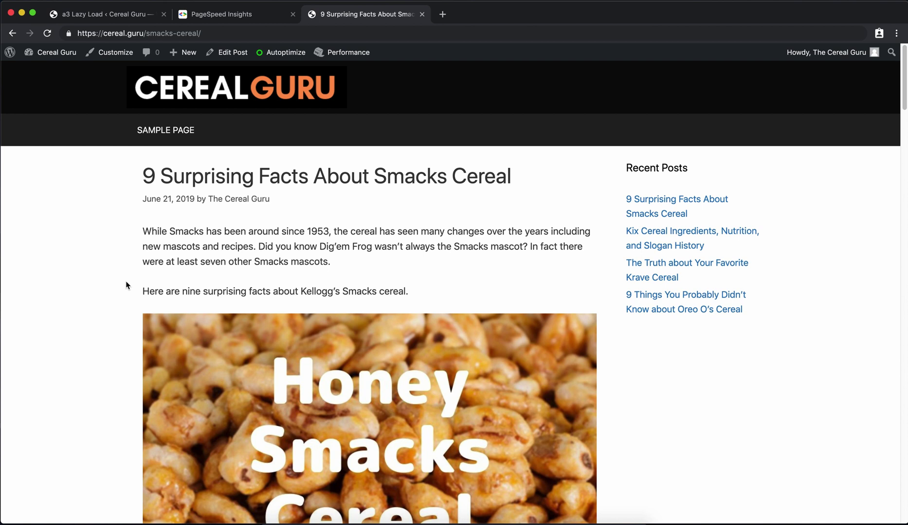
scroll(113, 326, down, 15)
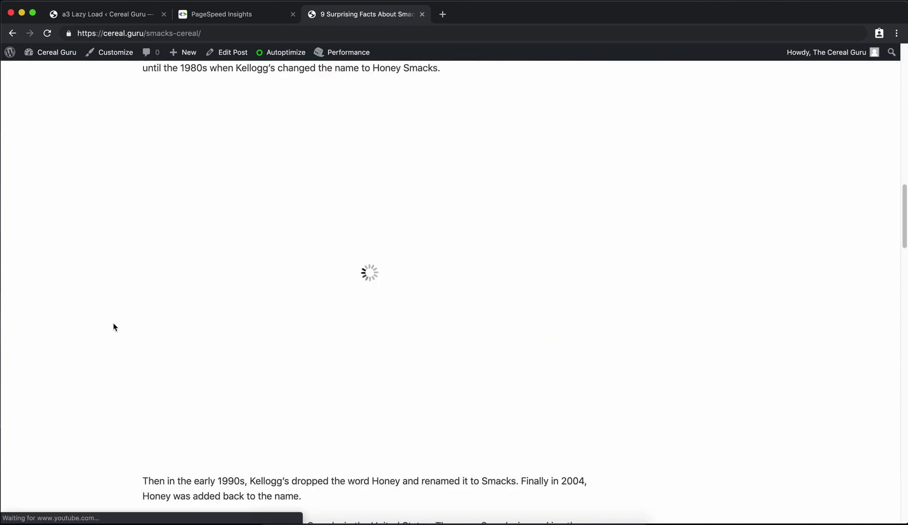
scroll(121, 345, down, 10)
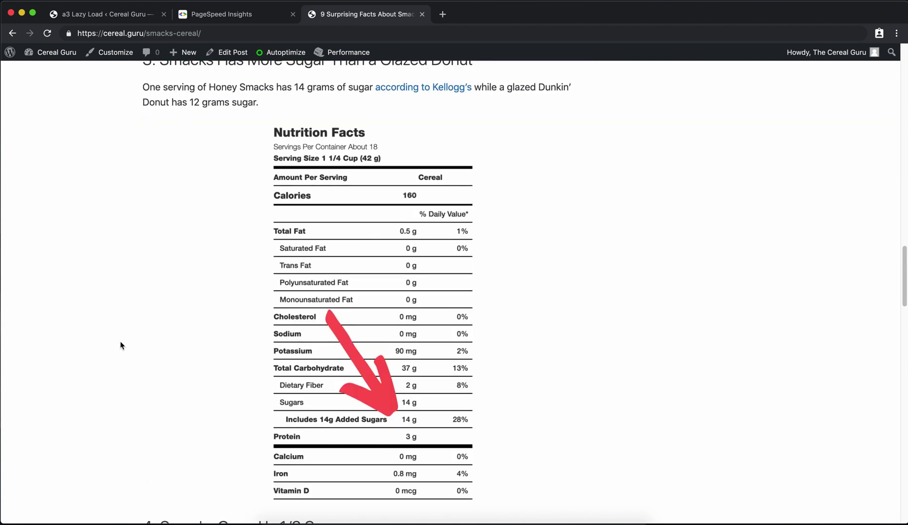
scroll(118, 346, down, 10)
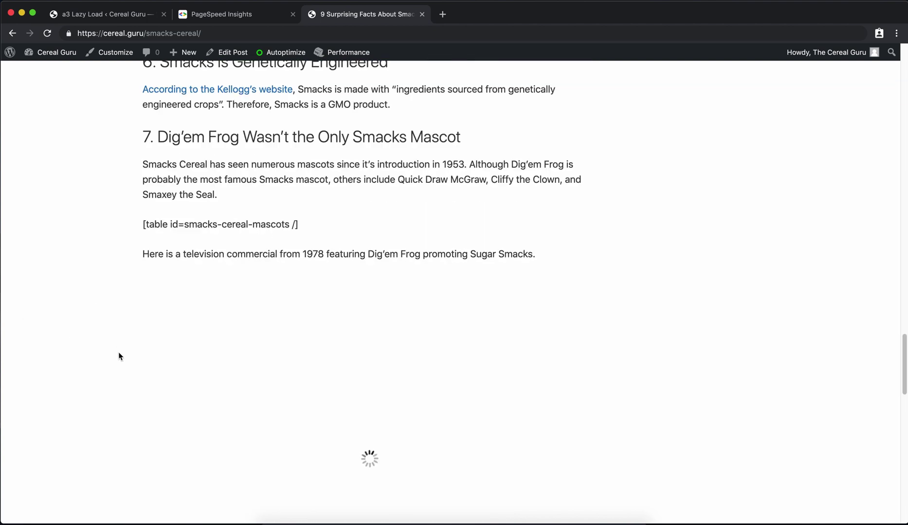
scroll(118, 356, down, 3)
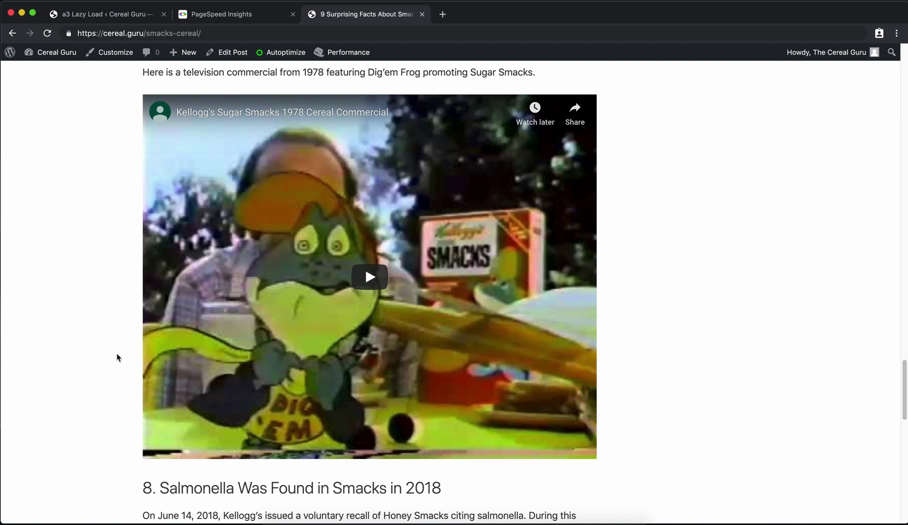
scroll(117, 358, down, 15)
scroll(358, 228, up, 3)
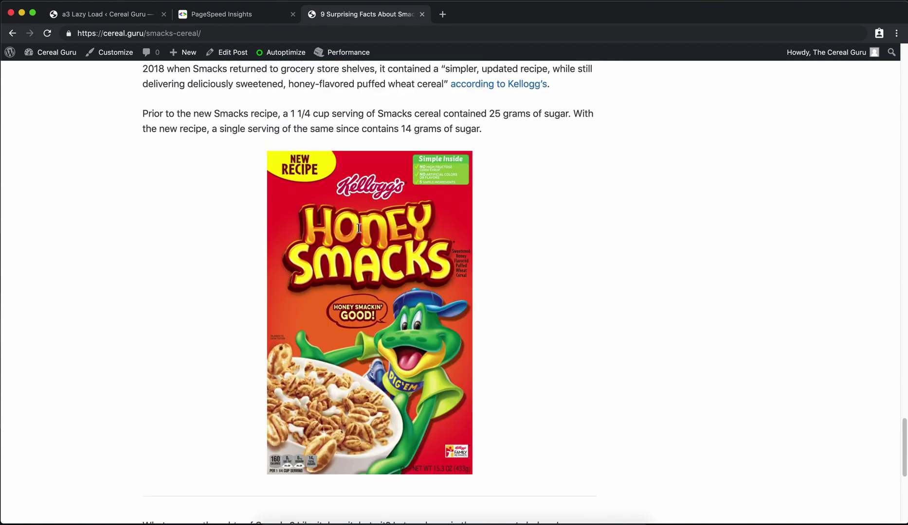
- Close the Smacks post tab and go to WordPress's Add Plugins page
click(421, 15)
mouse_move(40, 243)
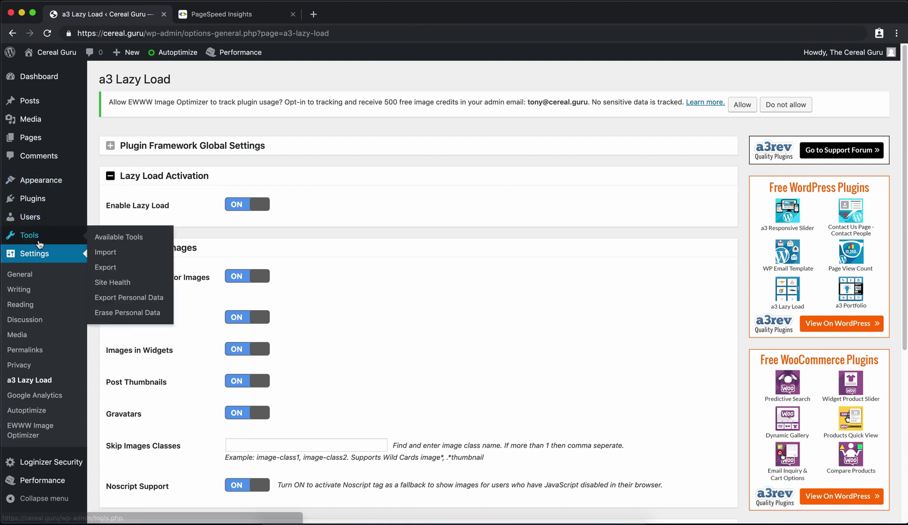
mouse_move(34, 199)
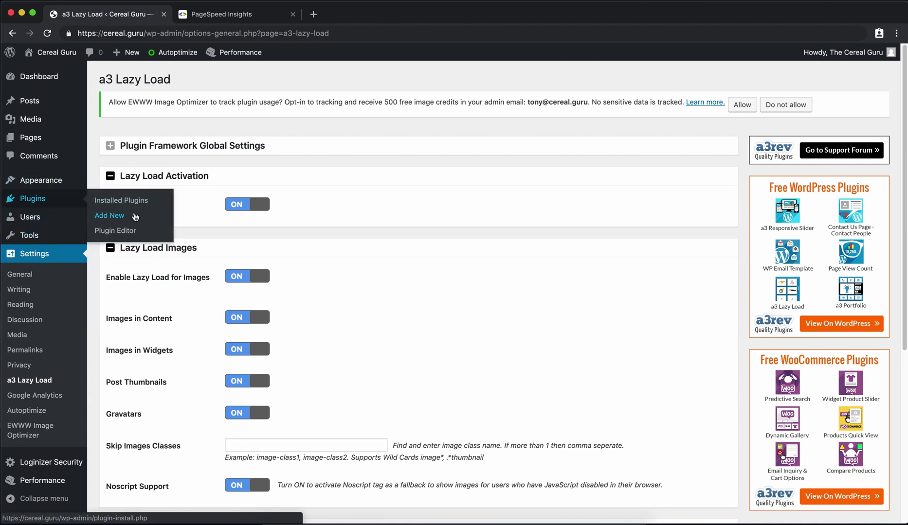
click(132, 215)
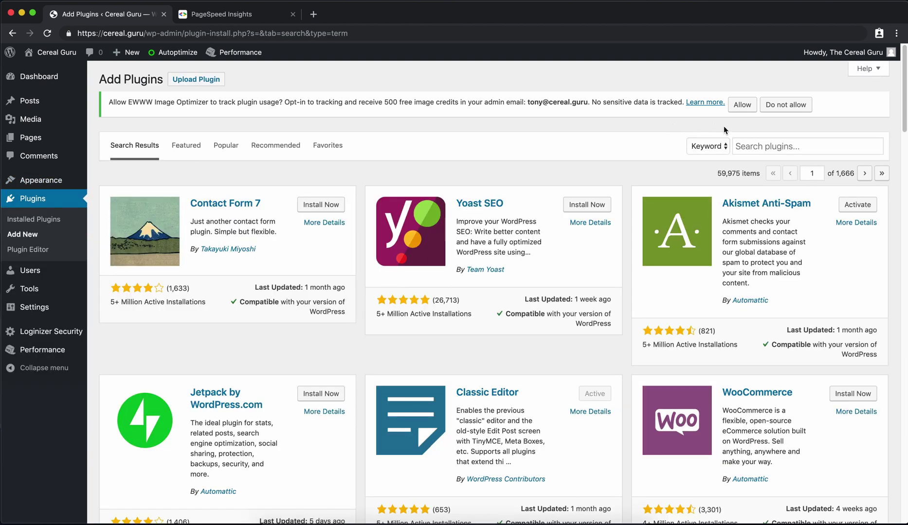
- Search for optimisation.io plugins, then install and activate WP Disable
click(751, 146)
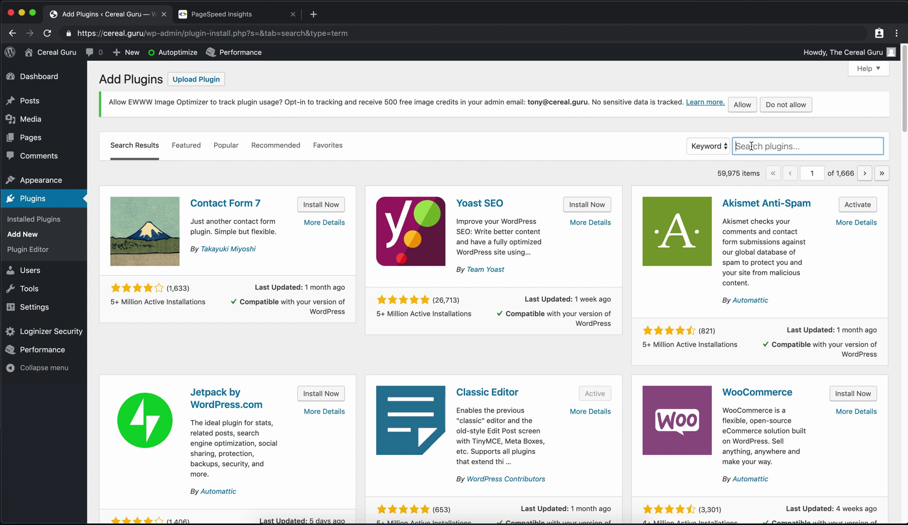
text(optimisation.io)
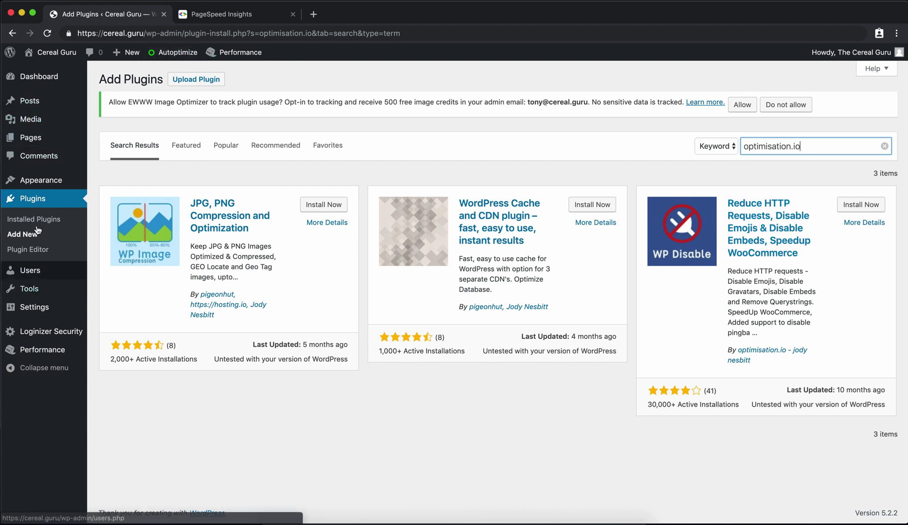
mouse_move(39, 298)
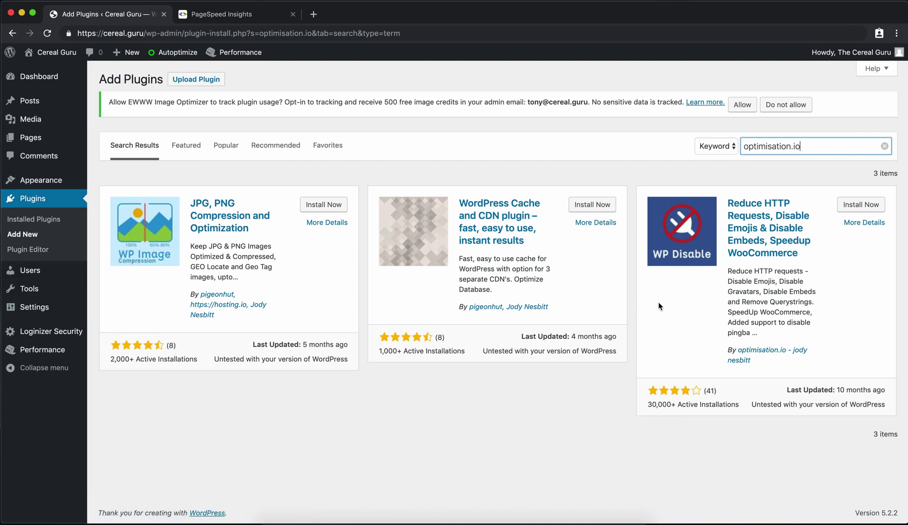
click(848, 206)
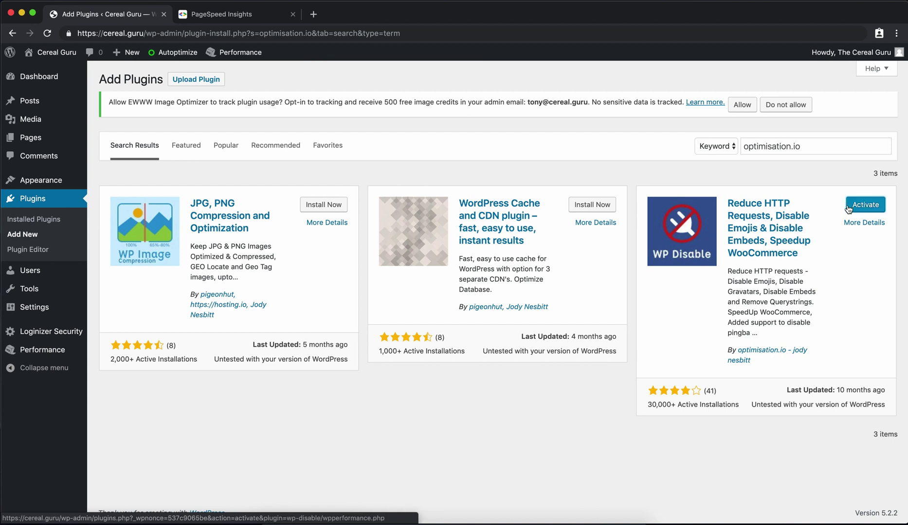
click(859, 208)
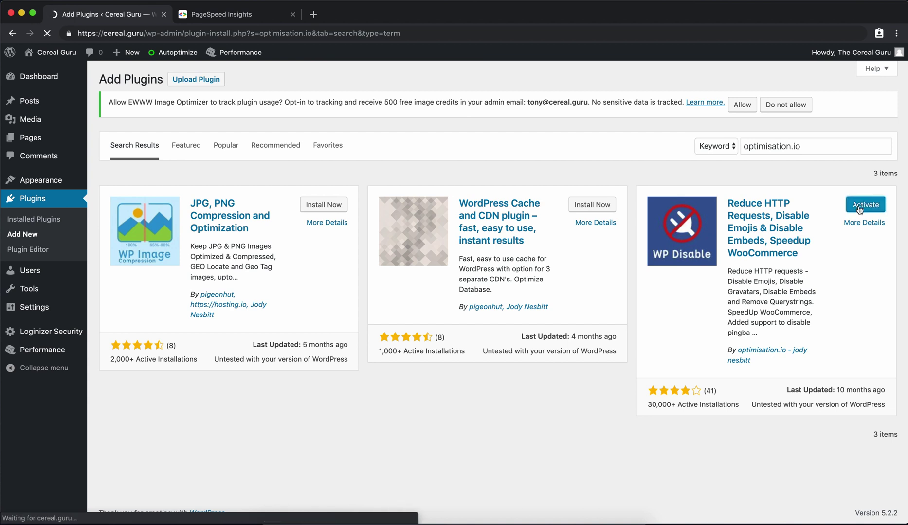
scroll(336, 297, down, 5)
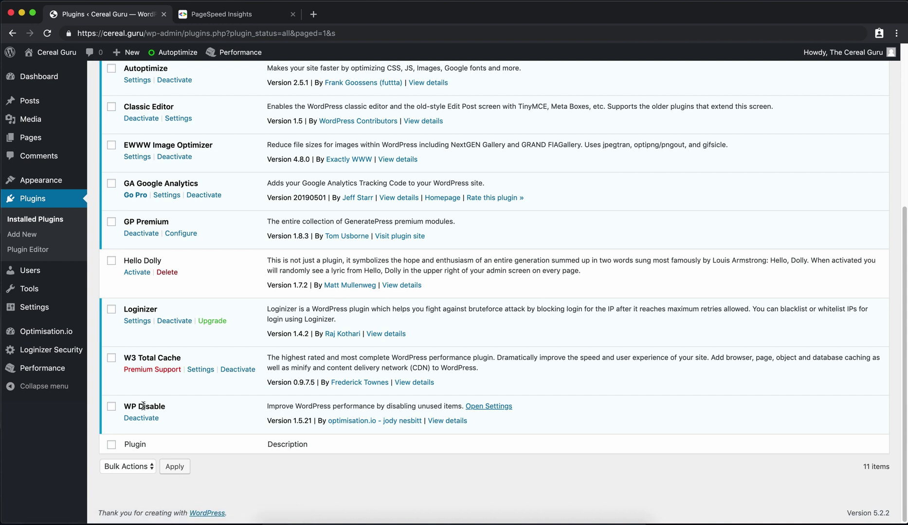
- In WP Disable settings, turn on Disable Emojis, Disable Google Maps, Remove jQuery migrate and Disable Referral Spam
click(489, 406)
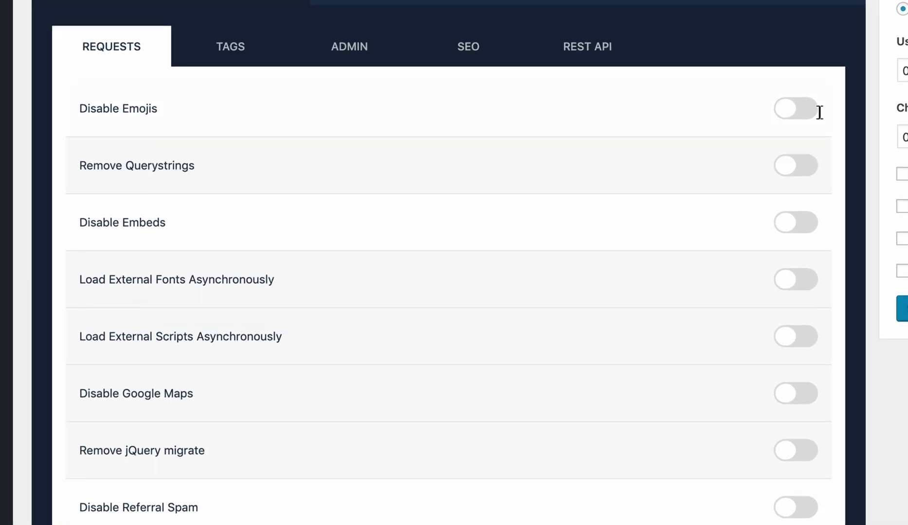
click(836, 113)
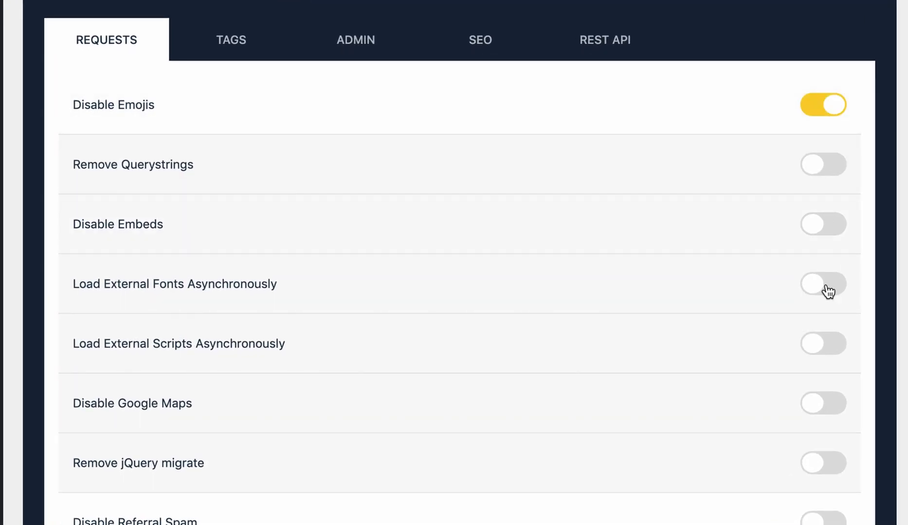
click(813, 405)
scroll(833, 395, down, 5)
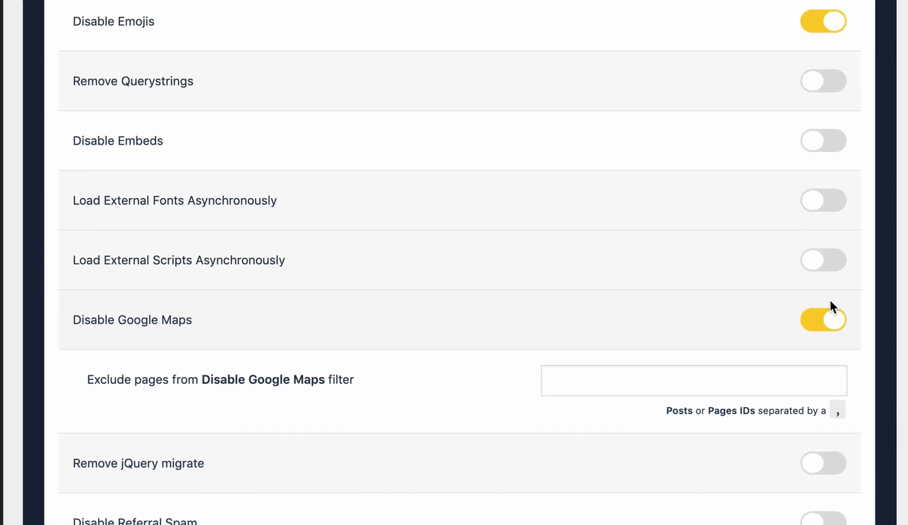
click(827, 345)
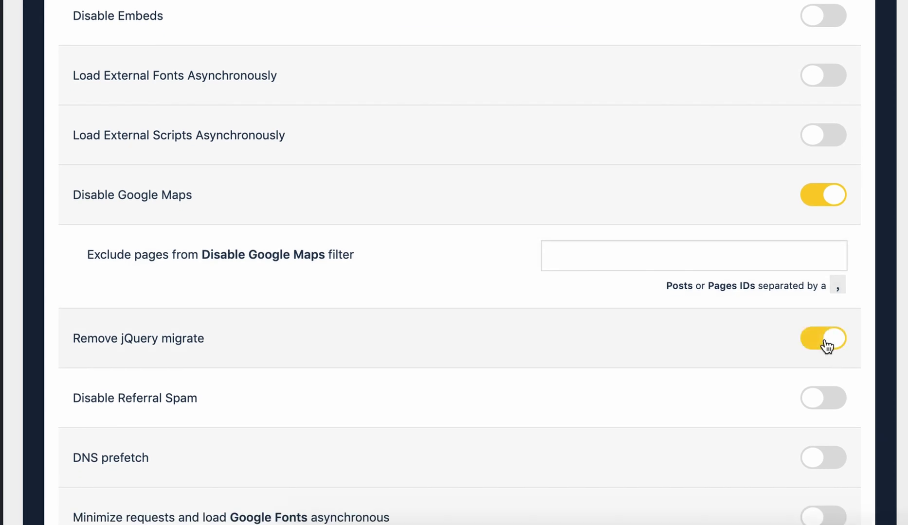
click(821, 409)
- Load Google Fonts and Font Awesome asynchronously, and disable Dashicons when the admin toolbar is hidden
scroll(836, 404, down, 10)
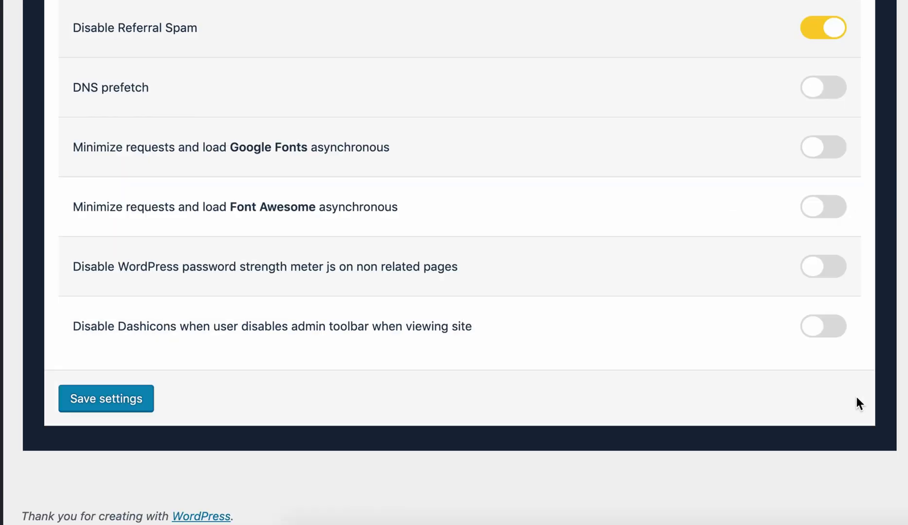
click(819, 151)
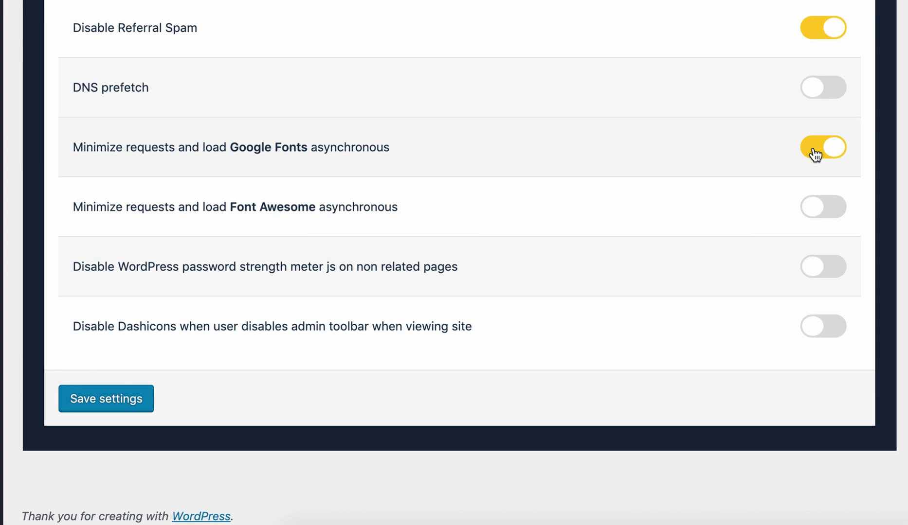
click(812, 215)
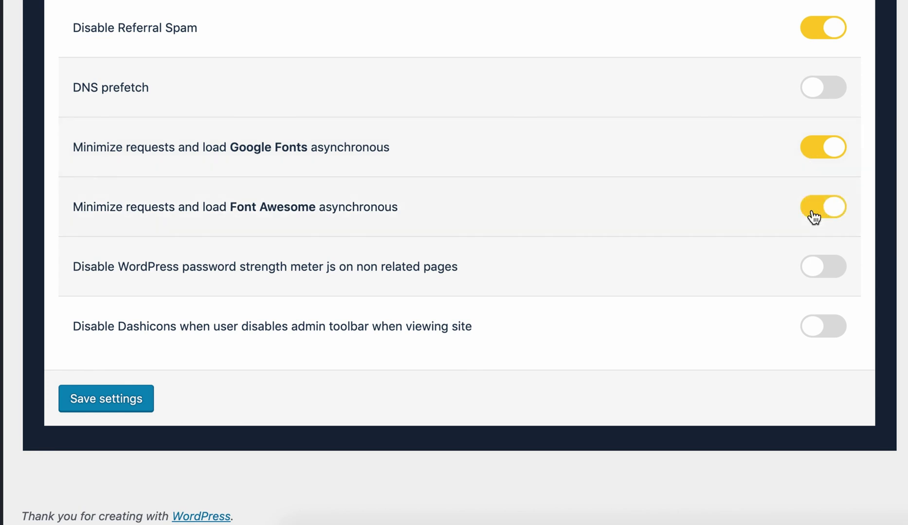
click(819, 328)
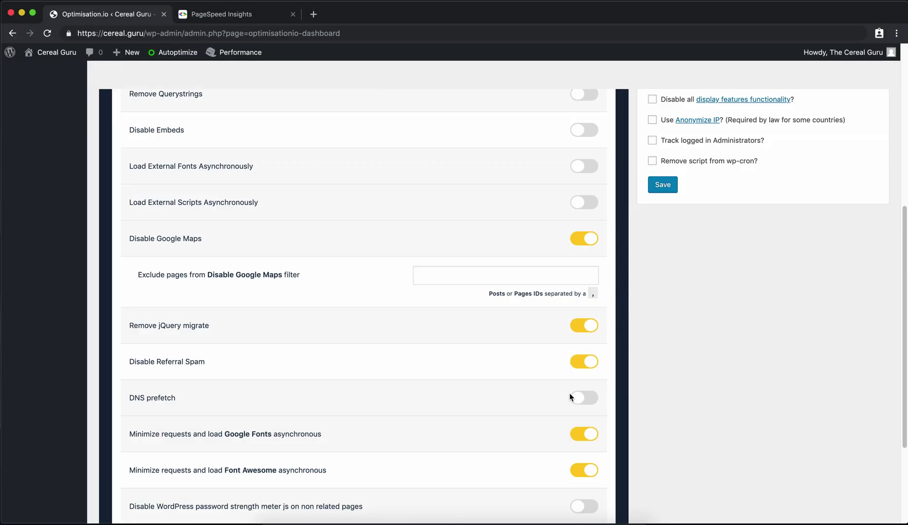
- Under Tags, remove the Shortlink, WordPress API and Windows Live Writer header tags
scroll(570, 397, up, 6)
click(245, 321)
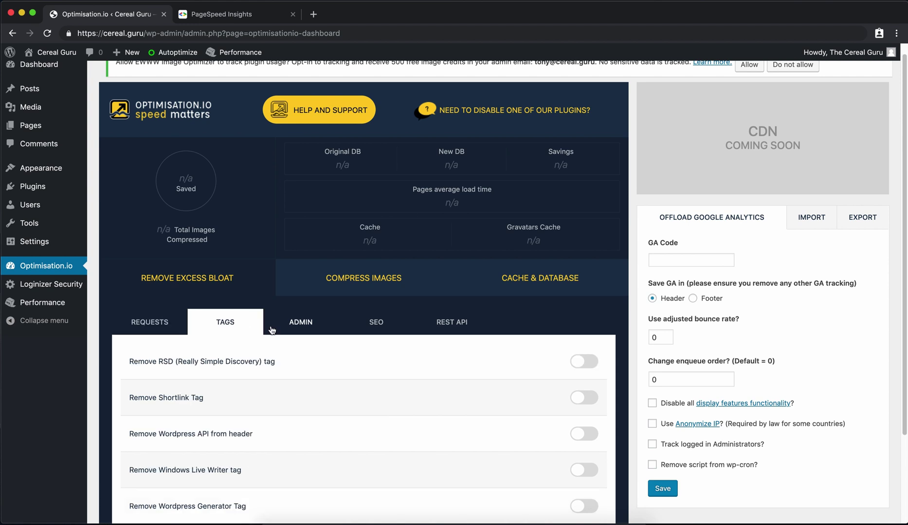
scroll(272, 331, down, 3)
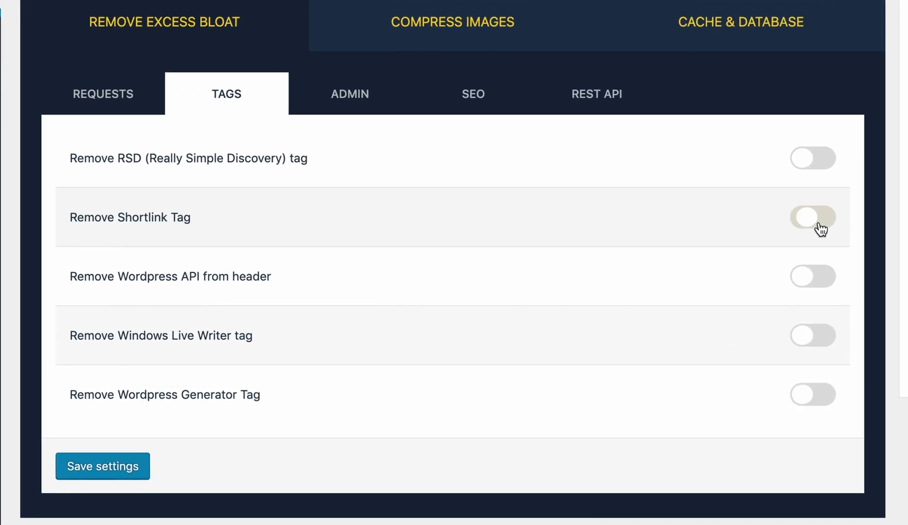
click(819, 227)
click(819, 278)
click(819, 337)
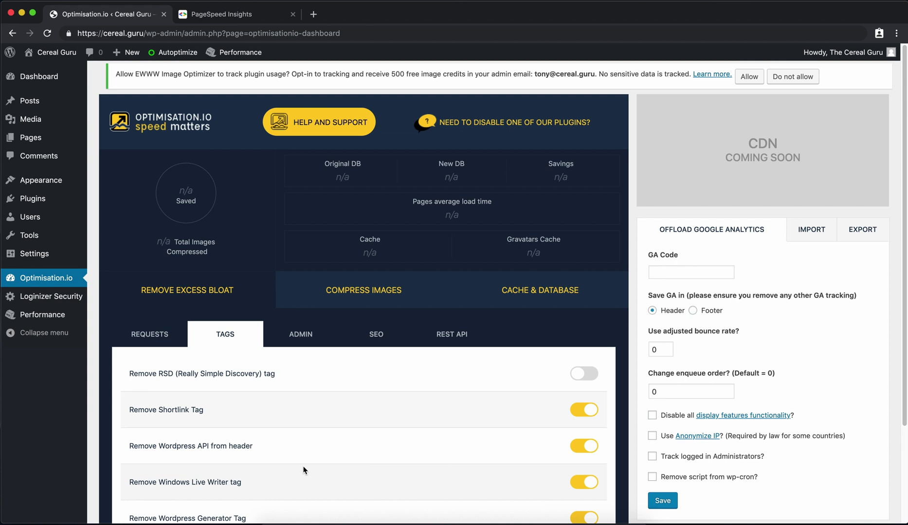
- Open the image compression settings, then open the live Smacks Cereal post in a new tab
click(335, 299)
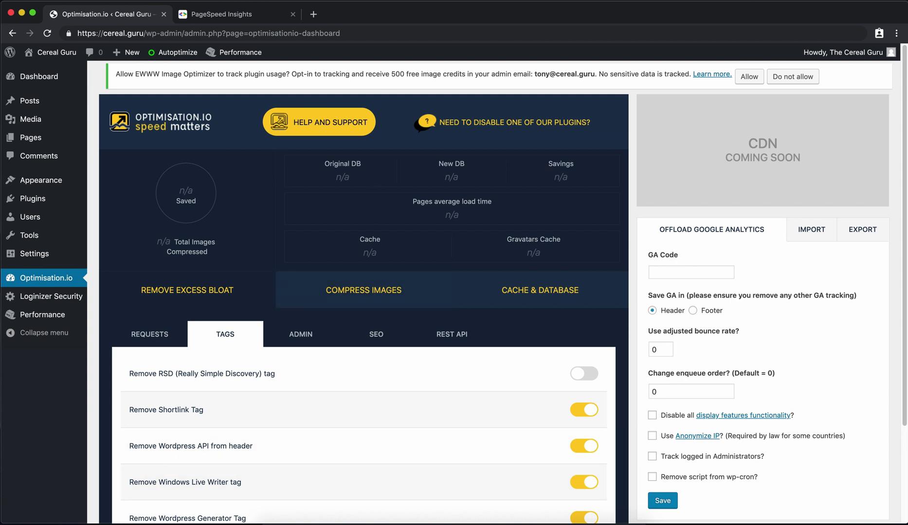
click(314, 14)
text(http://cereal.guru)
key(Return)
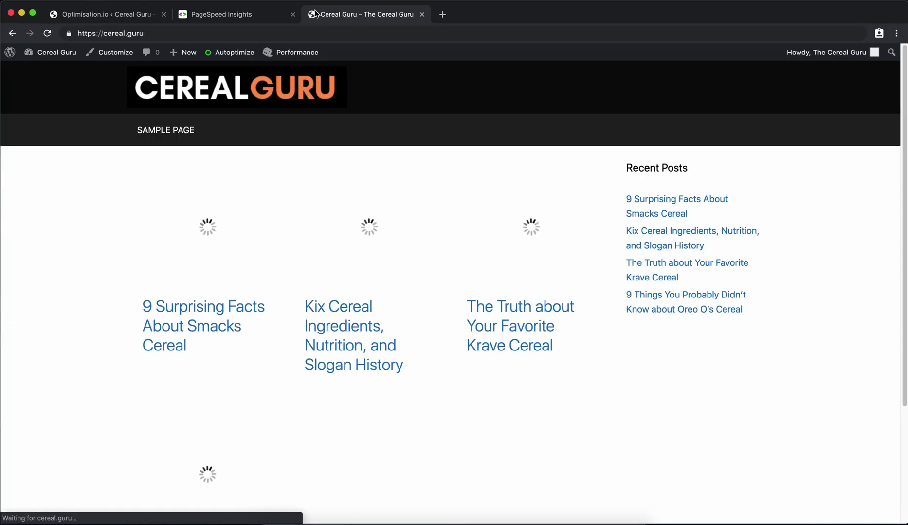
click(238, 197)
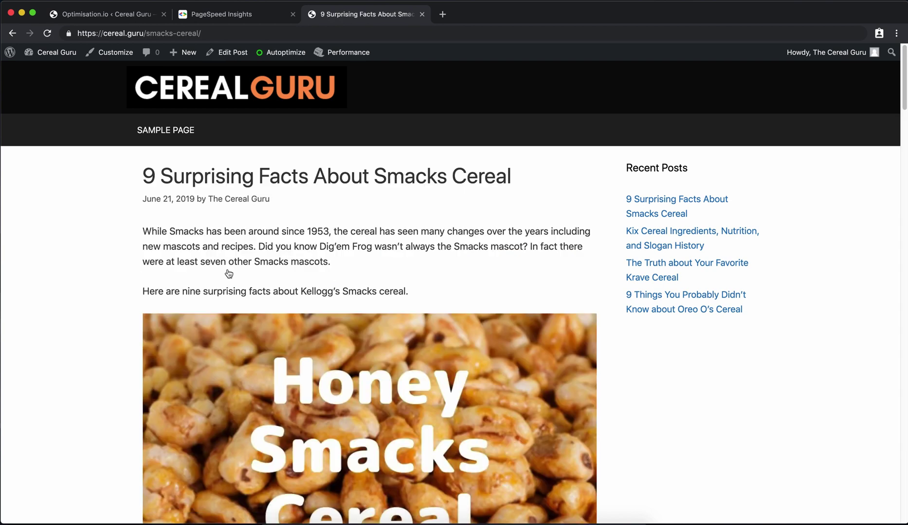
- Scroll through the post, then return to the PageSpeed Insights report
scroll(228, 274, down, 20)
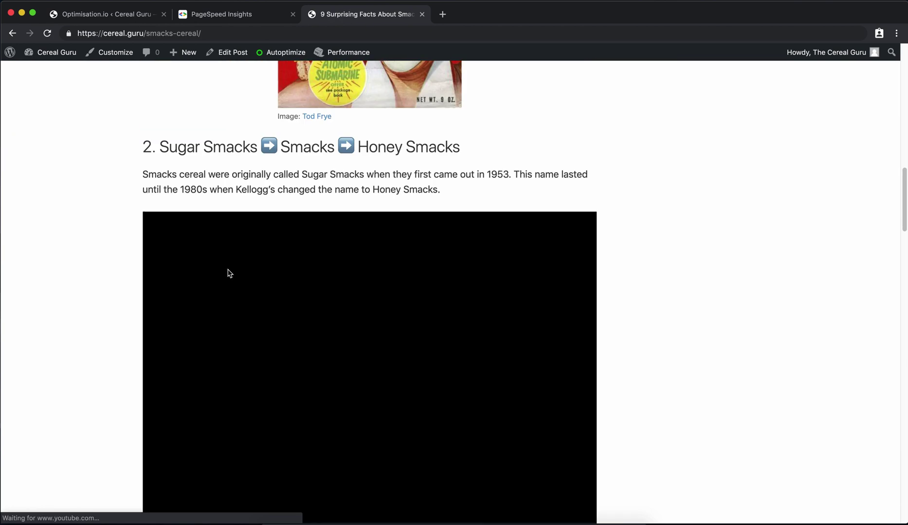
scroll(228, 270, up, 15)
click(232, 19)
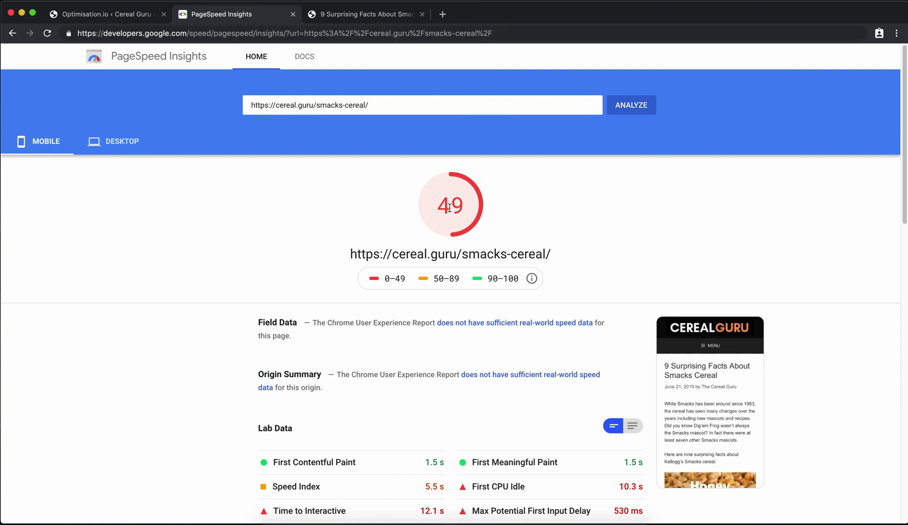
- Re-run PageSpeed analysis on the Smacks Cereal page, highlight the 90–100 range and view the Lab Data
click(649, 101)
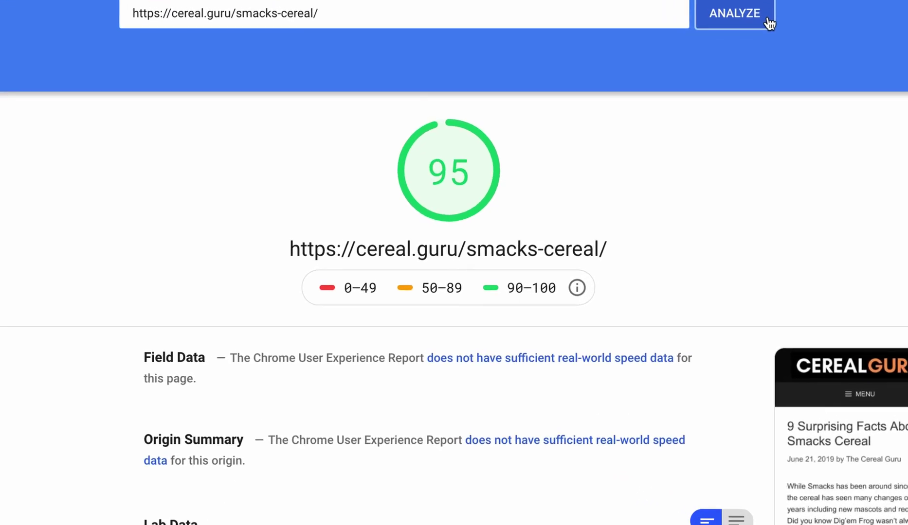
drag(507, 287, 581, 294)
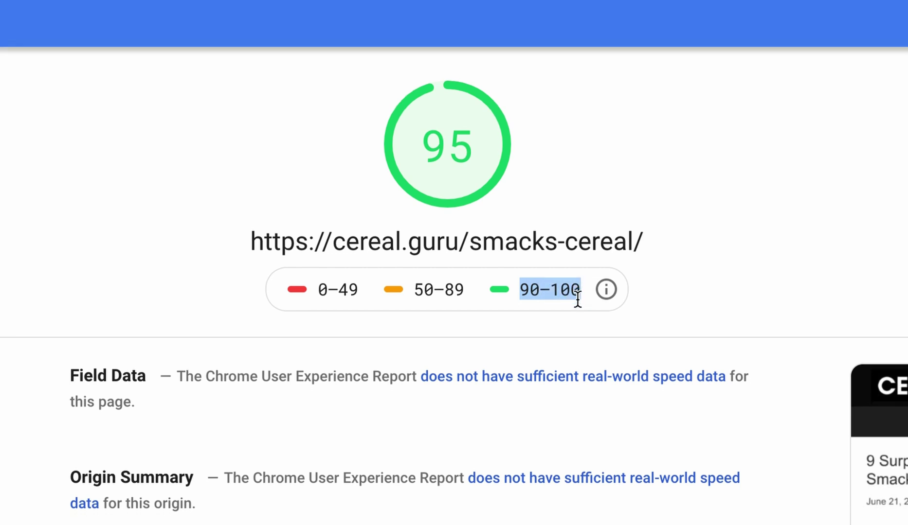
scroll(560, 404, down, 3)
scroll(557, 402, down, 1)
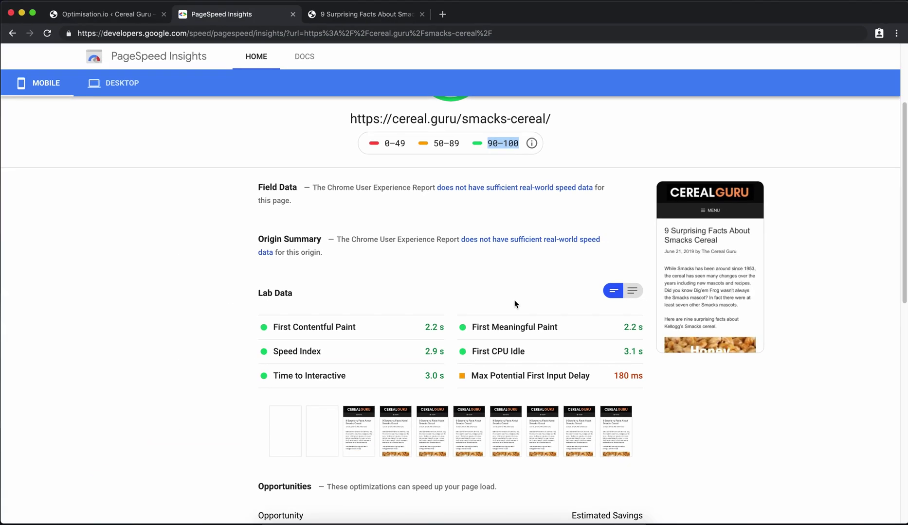
- Switch the PageSpeed report to Desktop results, showing a score of 98
click(117, 91)
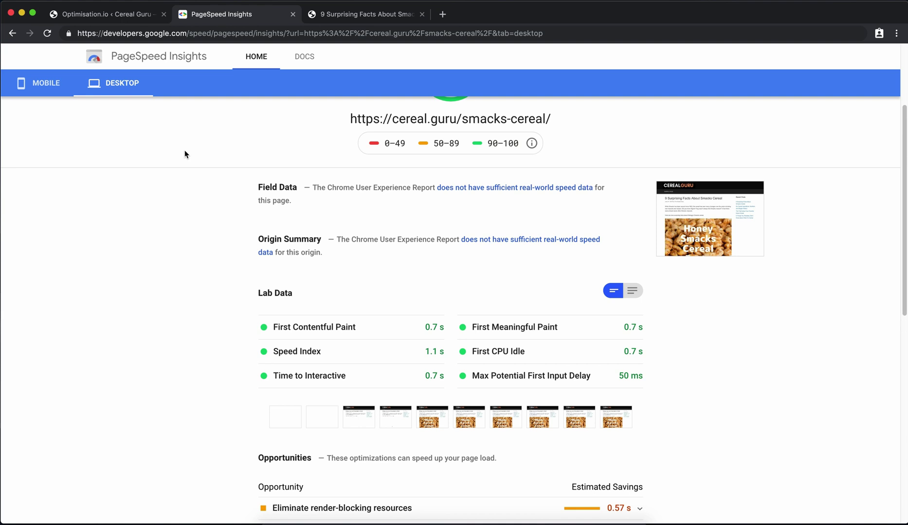